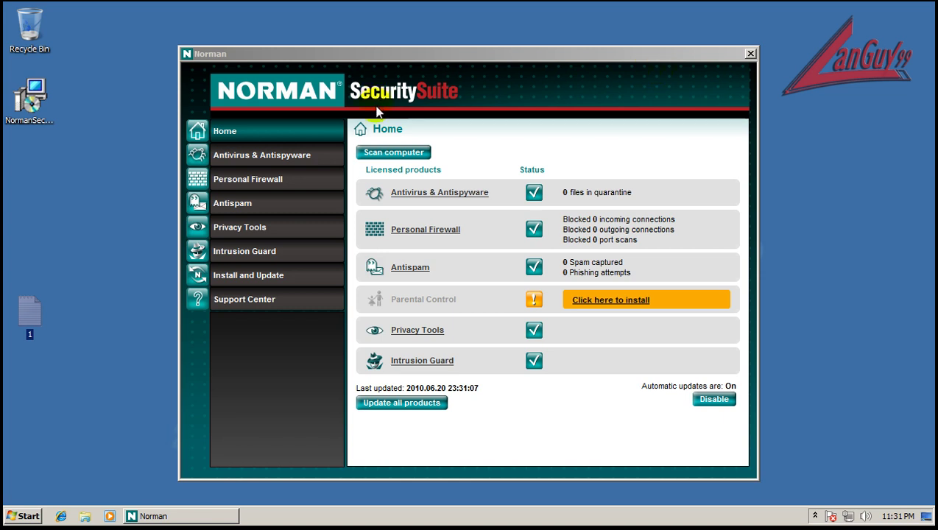
# Browse the Antivirus, Firewall and Privacy Tools pages, then launch Advanced System Reporter from Intrusion Guard.
pyautogui.click(282, 159)
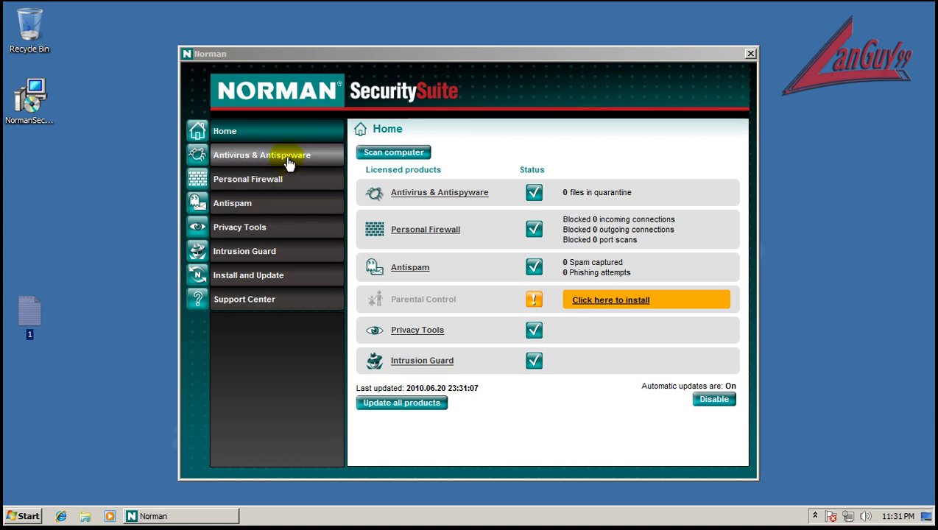
pyautogui.click(287, 163)
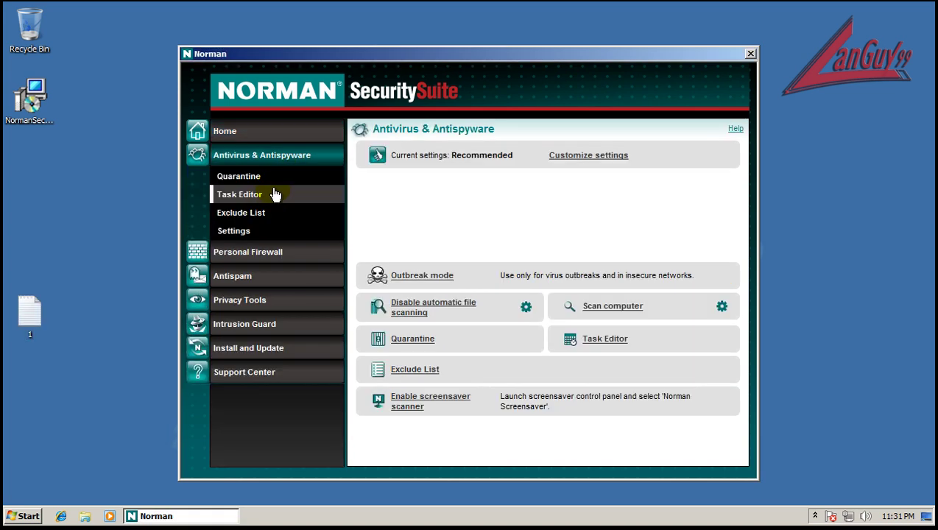
pyautogui.click(271, 247)
pyautogui.click(278, 271)
pyautogui.click(278, 262)
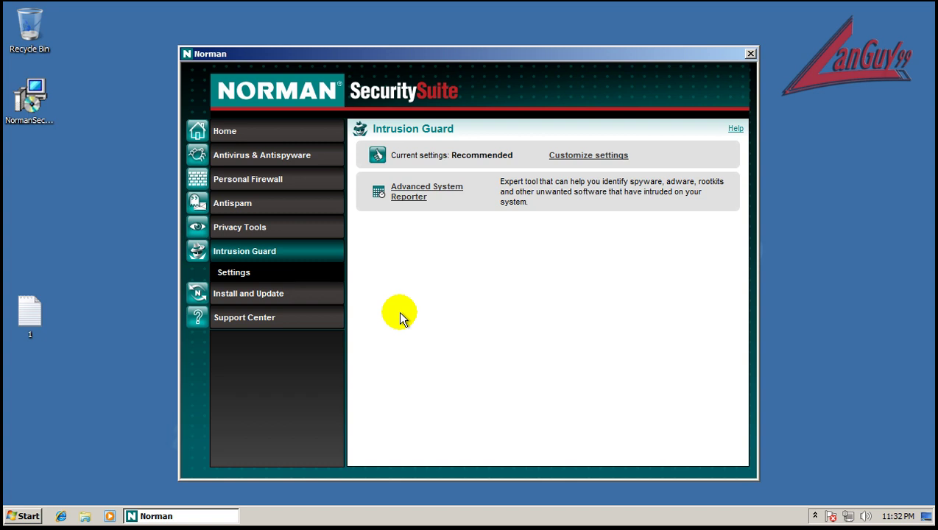
pyautogui.click(413, 195)
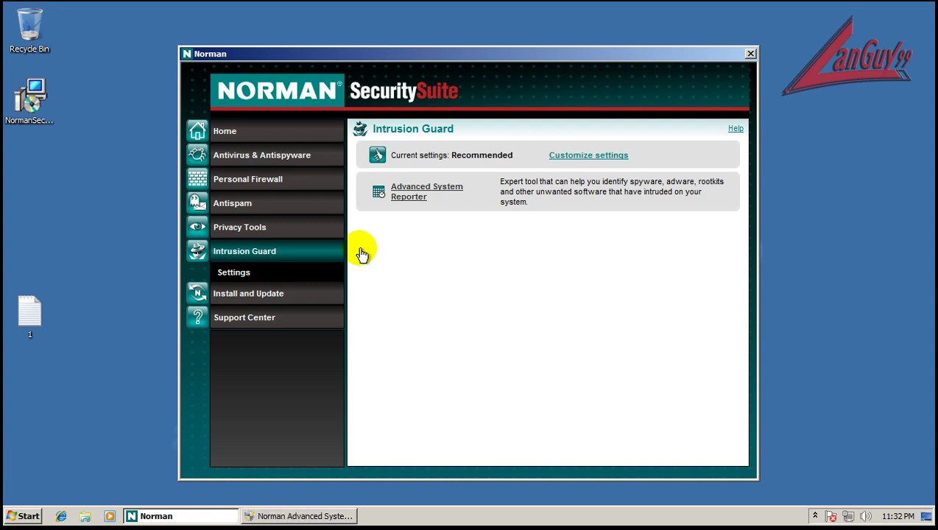
# Approve the reporter's UAC prompt and review Intrusion Guard's Processes and Network protection settings.
pyautogui.click(302, 516)
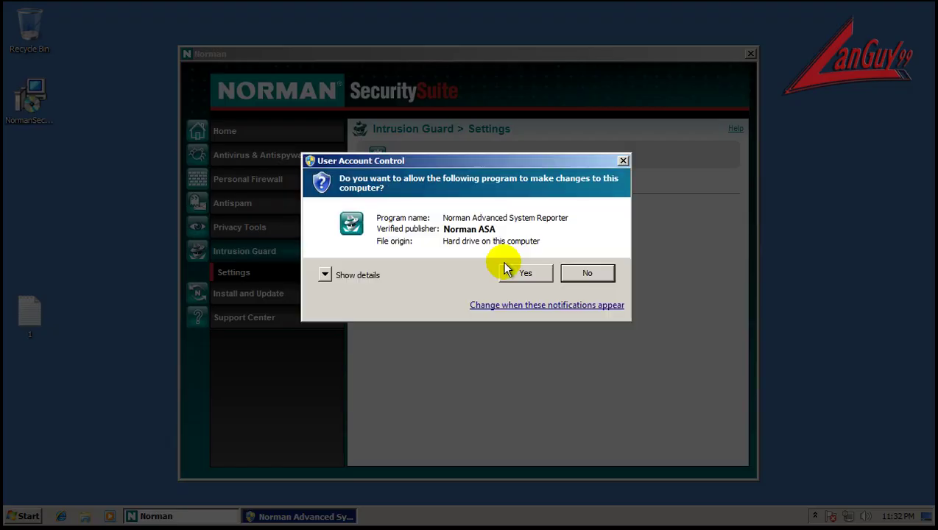
pyautogui.click(524, 274)
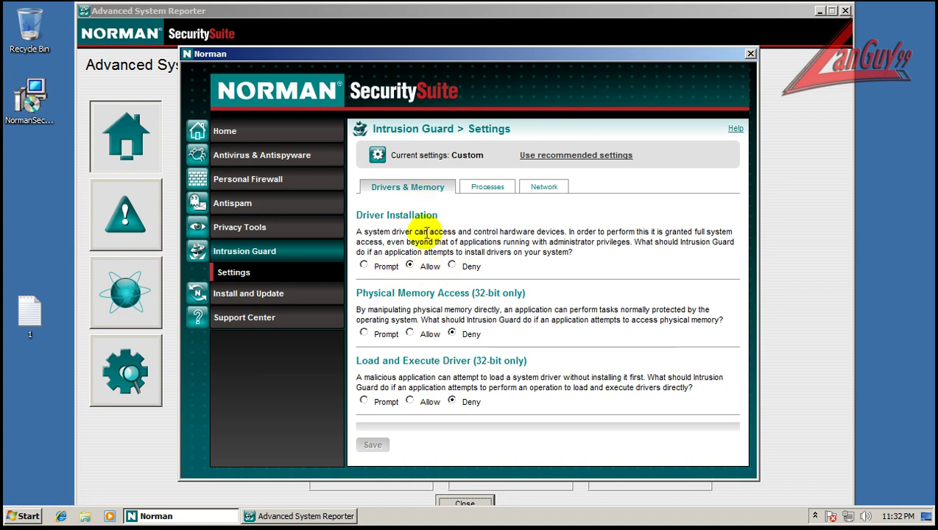
pyautogui.click(486, 192)
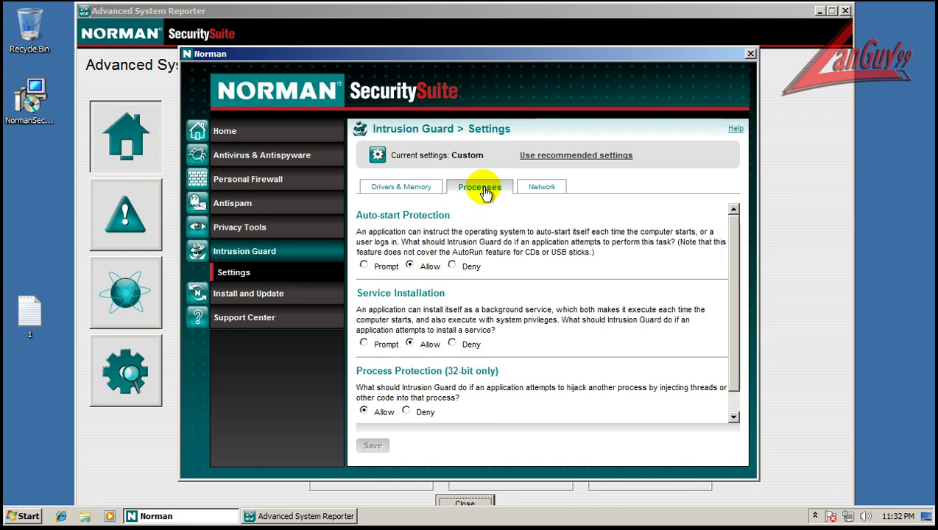
pyautogui.click(558, 191)
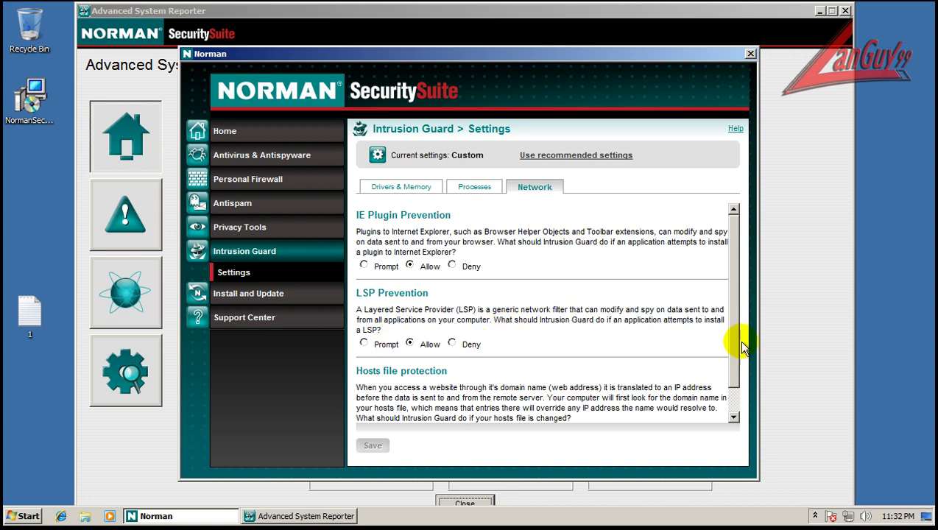
pyautogui.moveTo(730, 331); pyautogui.dragTo(727, 372)
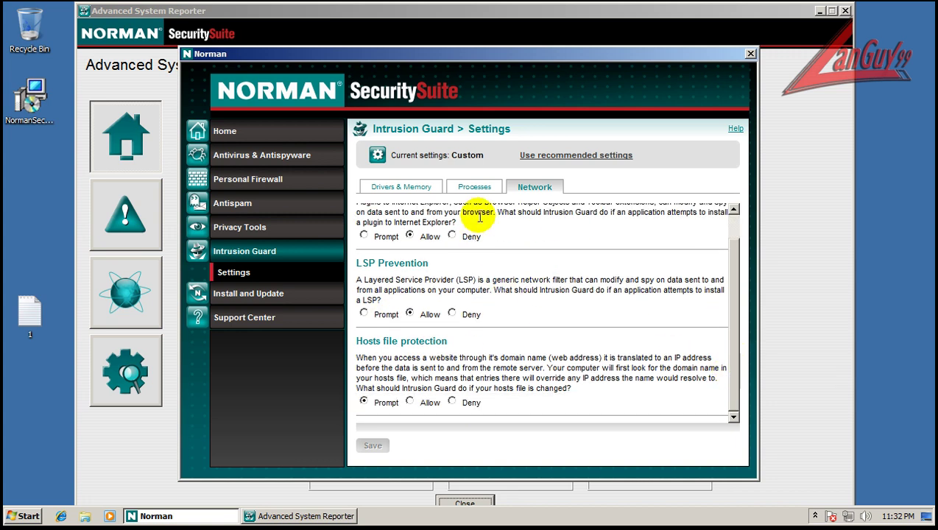
# Review the hidden processes and auto-start program reports in Advanced System Reporter.
pyautogui.click(507, 25)
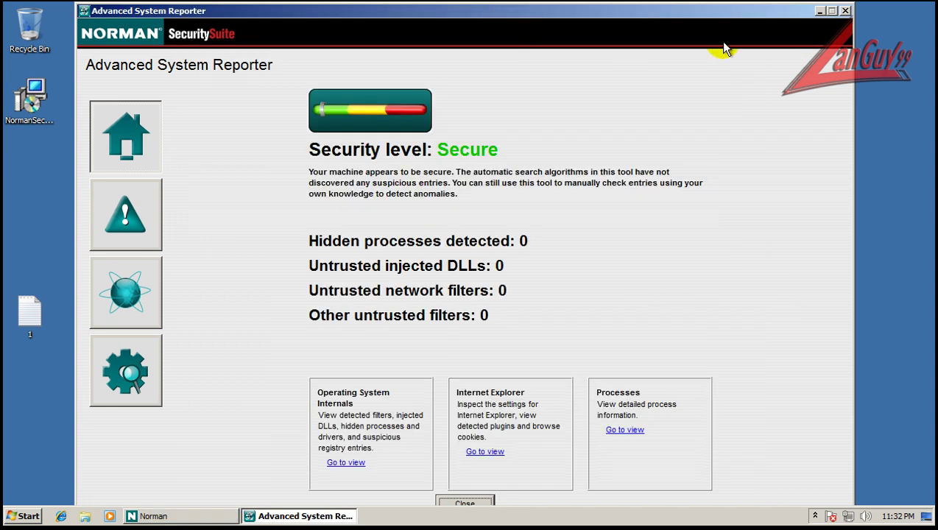
pyautogui.click(124, 217)
pyautogui.click(129, 274)
pyautogui.click(125, 366)
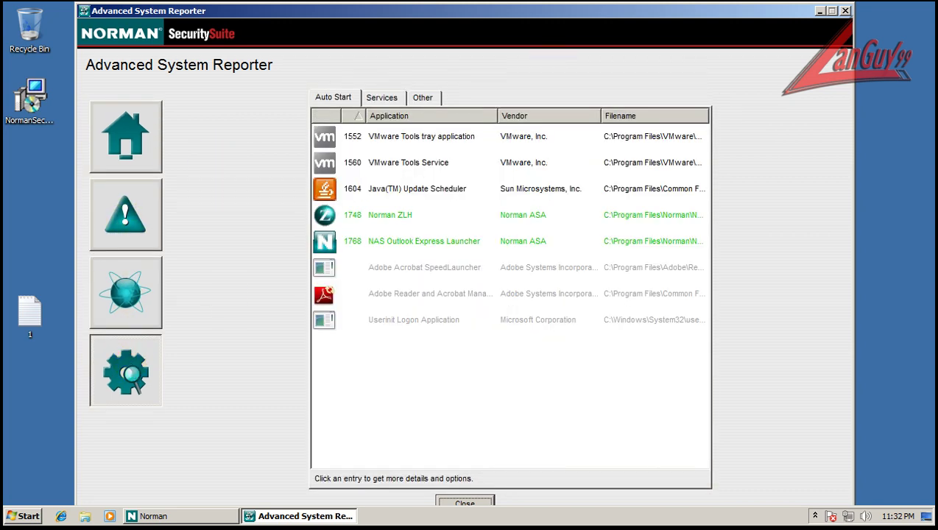
# Close Advanced System Reporter, return Norman to Home, and close the Norman window.
pyautogui.click(844, 13)
pyautogui.click(228, 133)
pyautogui.click(750, 54)
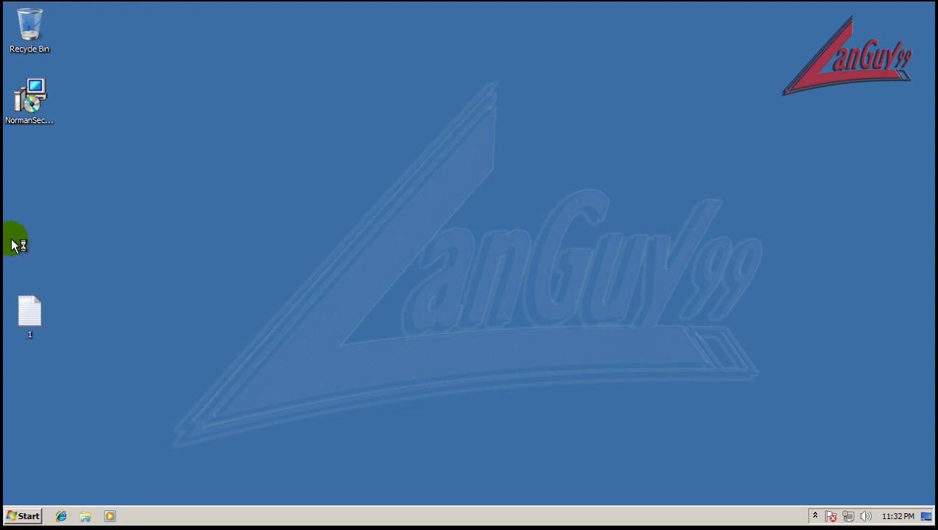
# Open the '1' URL list in Notepad, select the first URL, and arrange it beside Internet Explorer.
pyautogui.doubleClick(43, 308)
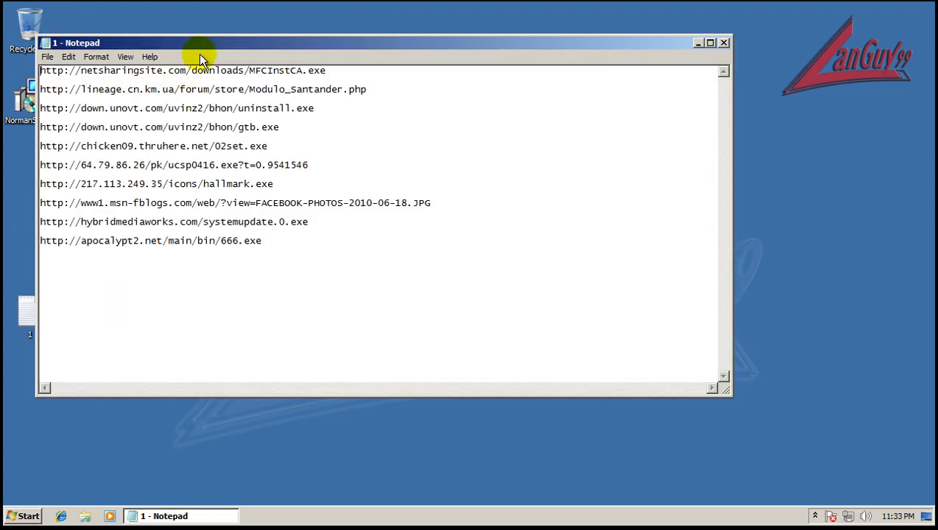
pyautogui.moveTo(199, 47); pyautogui.dragTo(168, 288)
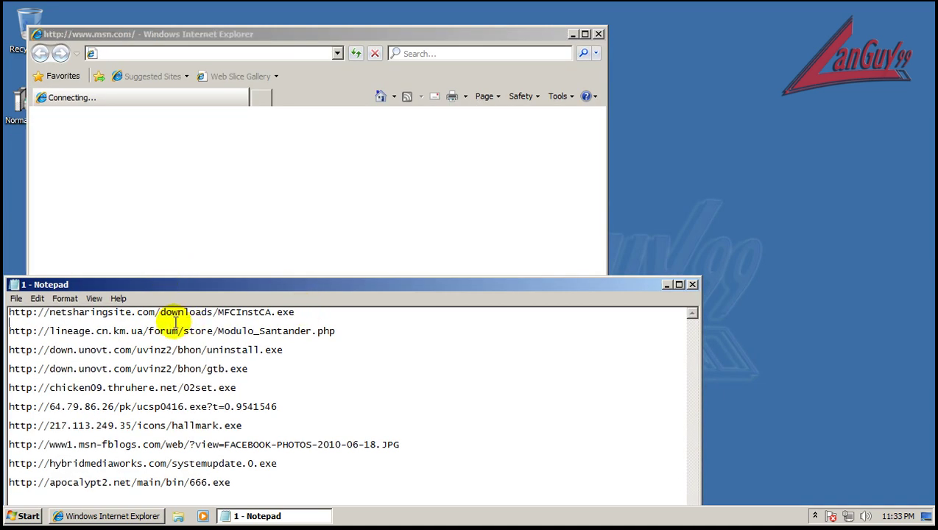
pyautogui.moveTo(295, 312); pyautogui.dragTo(3, 312)
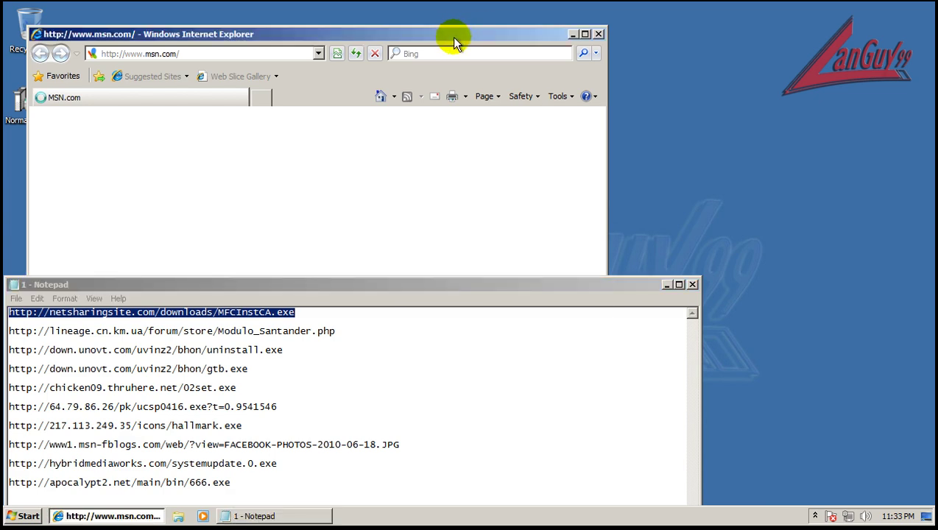
pyautogui.moveTo(454, 35); pyautogui.dragTo(738, 24)
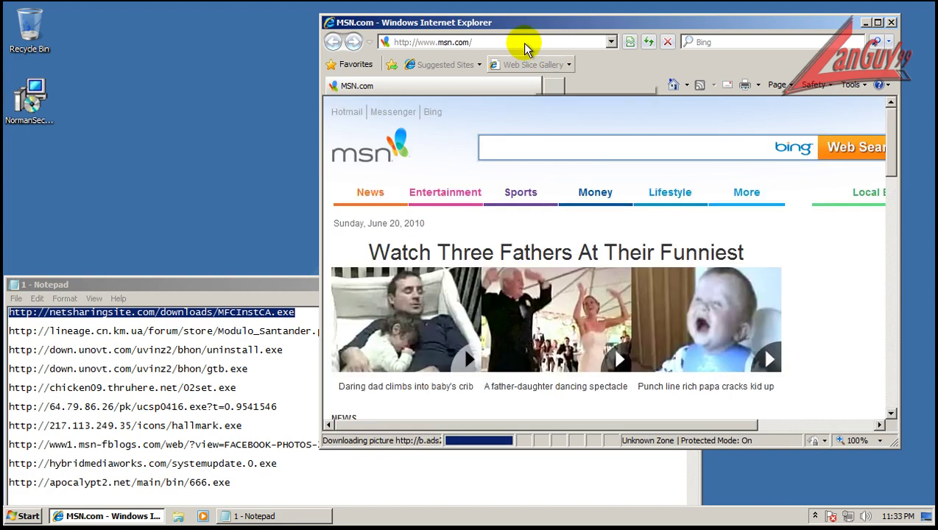
# Load the first test URL in Internet Explorer and run MFCInstCA.exe past the unsafe warning.
pyautogui.click(525, 44)
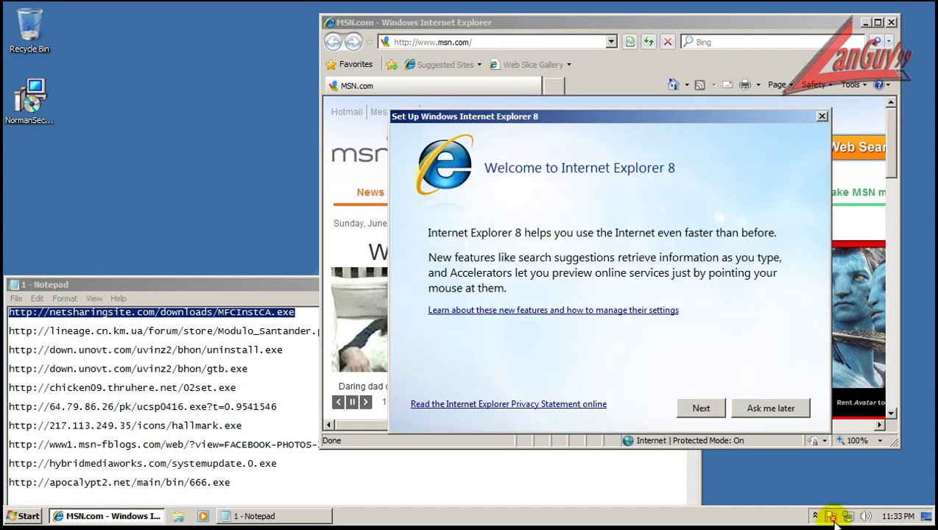
pyautogui.click(775, 408)
pyautogui.write('http://netsharingsite.com/downloads/MFCInstCA.exe')
pyautogui.press('Return')
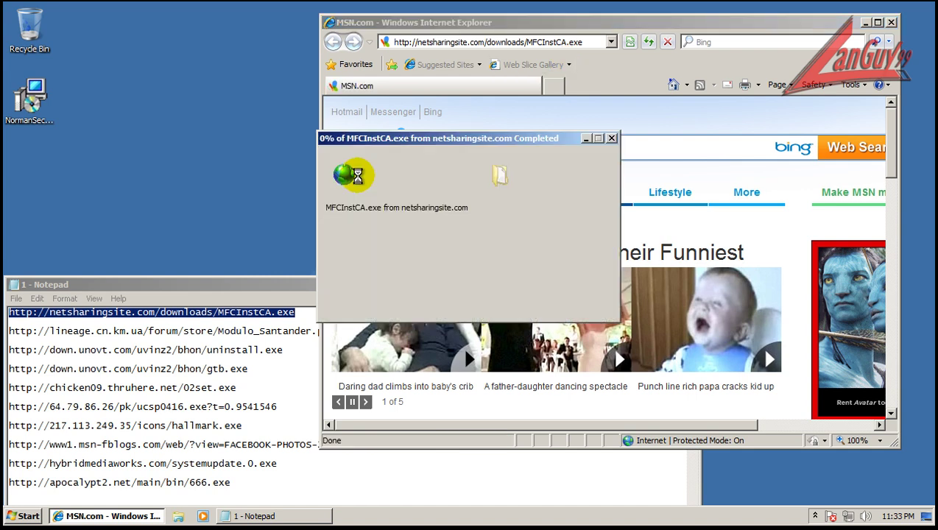
pyautogui.click(453, 271)
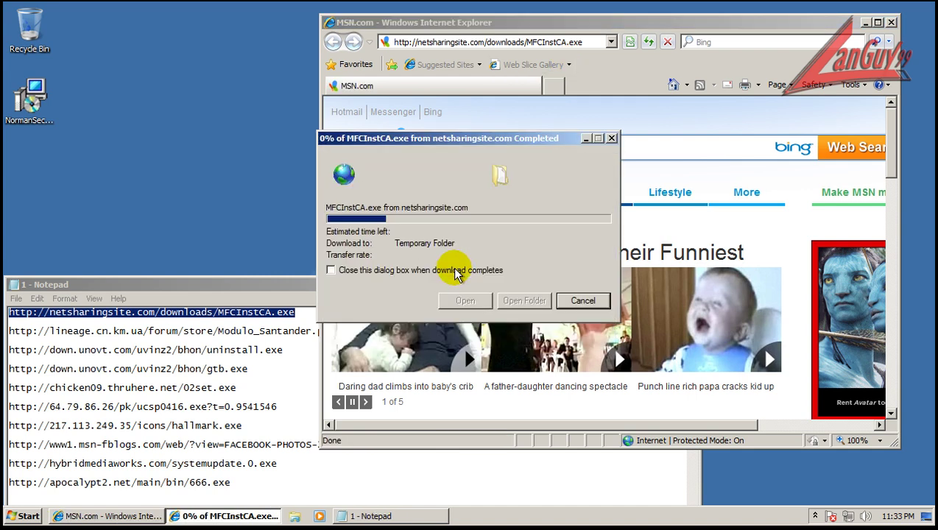
pyautogui.click(432, 252)
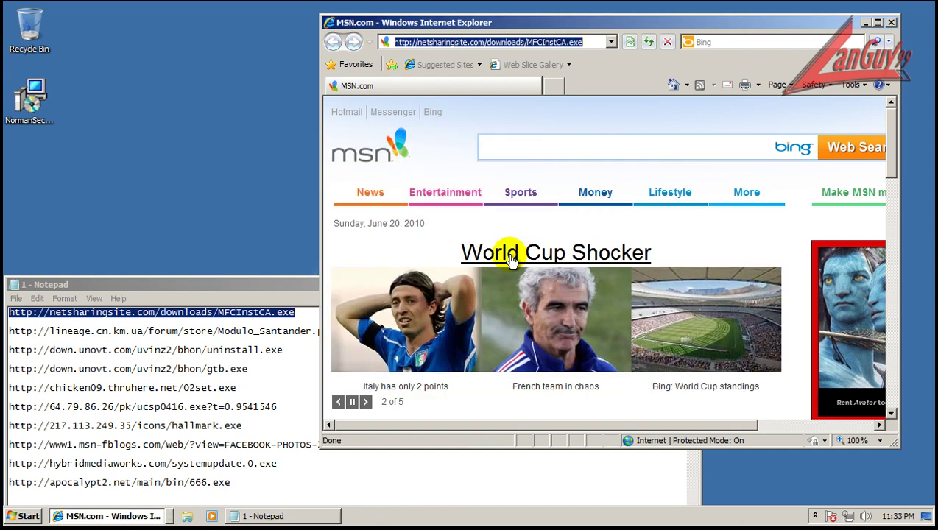
# Dismiss Norman's trojan alert, then load the second URL and run Modulo_Santander.exe.
pyautogui.click(347, 332)
pyautogui.hotkey('shift', 'Home')
pyautogui.hotkey('ctrl', 'c')
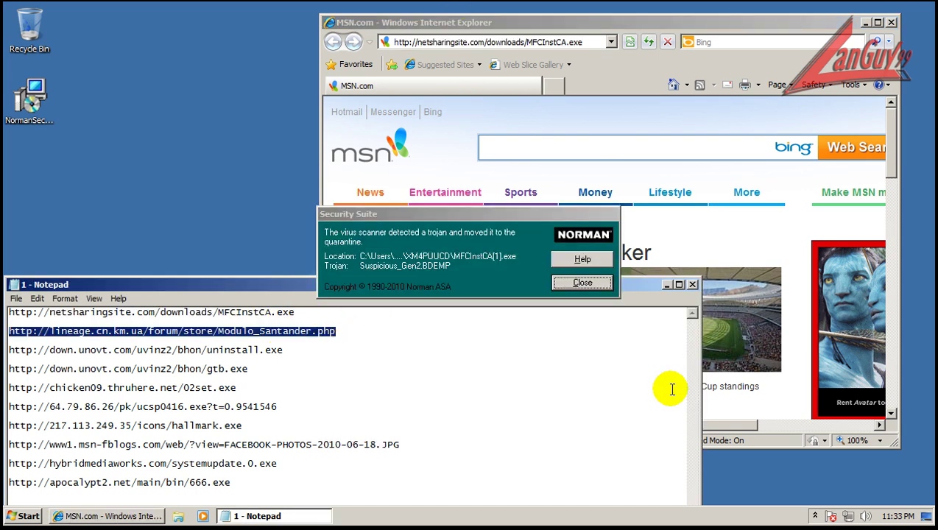
pyautogui.click(585, 282)
pyautogui.click(526, 39)
pyautogui.click(578, 42)
pyautogui.hotkey('ctrl', 'v')
pyautogui.press('Return')
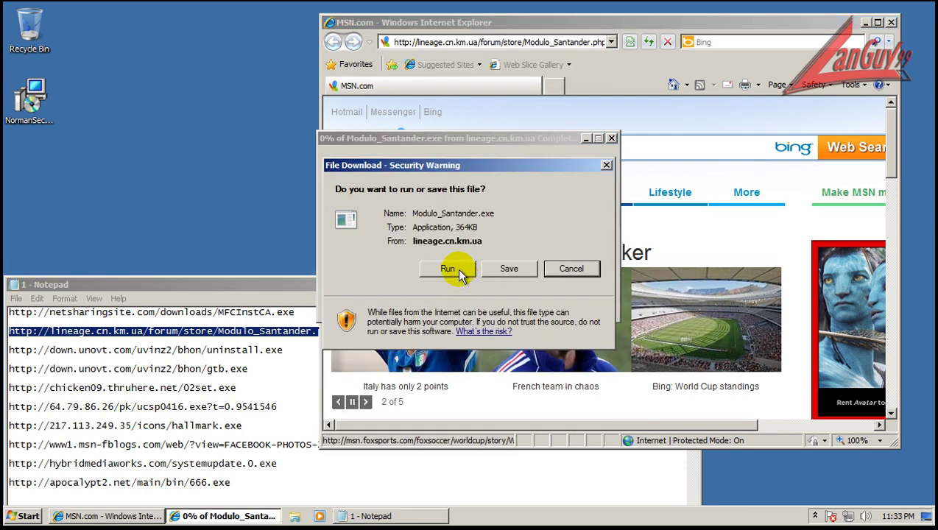
pyautogui.click(451, 269)
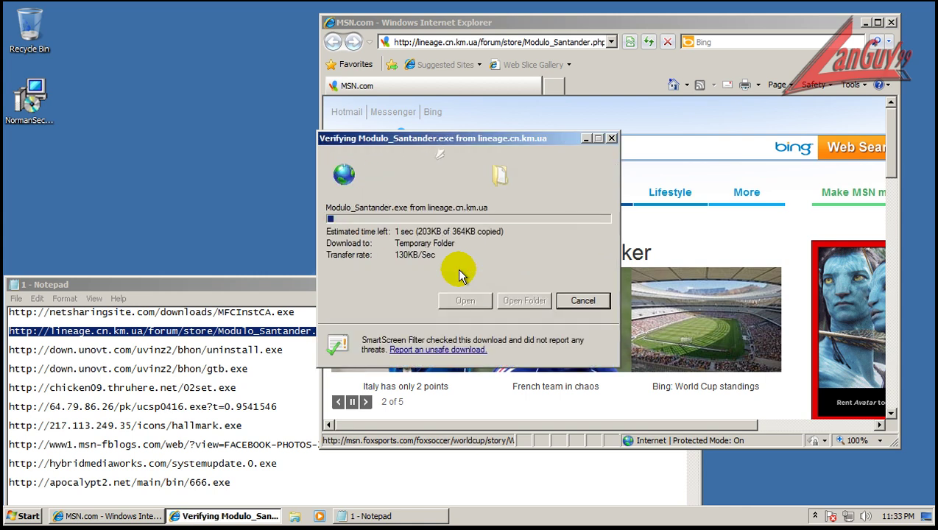
pyautogui.click(517, 277)
# Load the third URL, allow Internet Explorer's outgoing connection, and run uninstall.exe.
pyautogui.doubleClick(289, 348)
pyautogui.hotkey('ctrl', 'c')
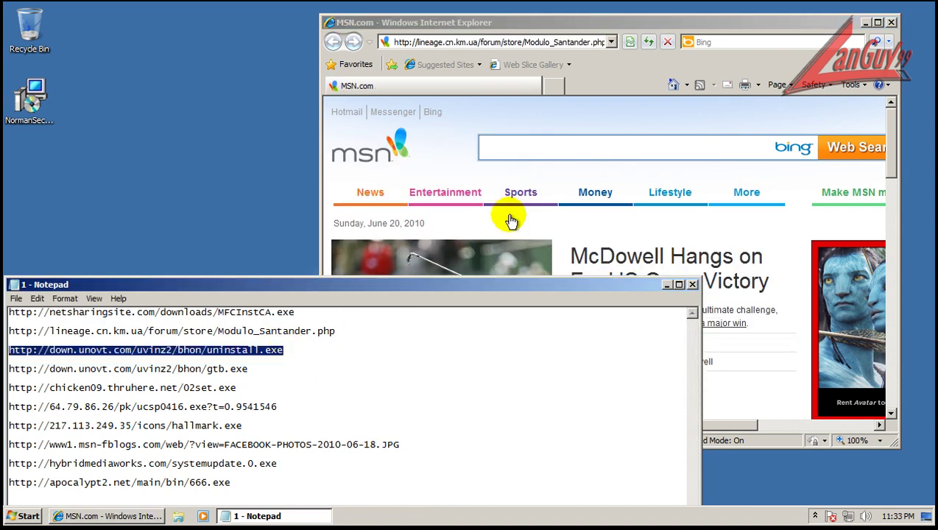
pyautogui.click(507, 42)
pyautogui.hotkey('ctrl', 'v')
pyautogui.press('Return')
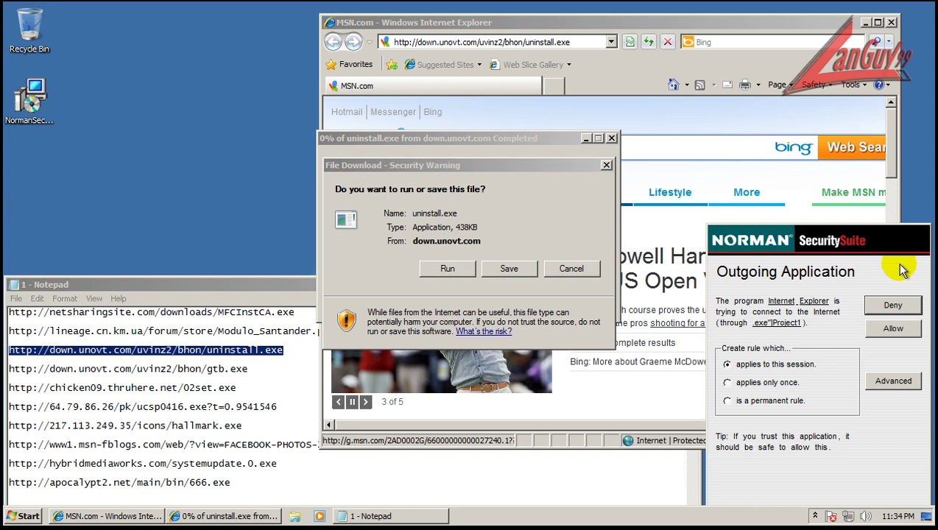
pyautogui.click(892, 326)
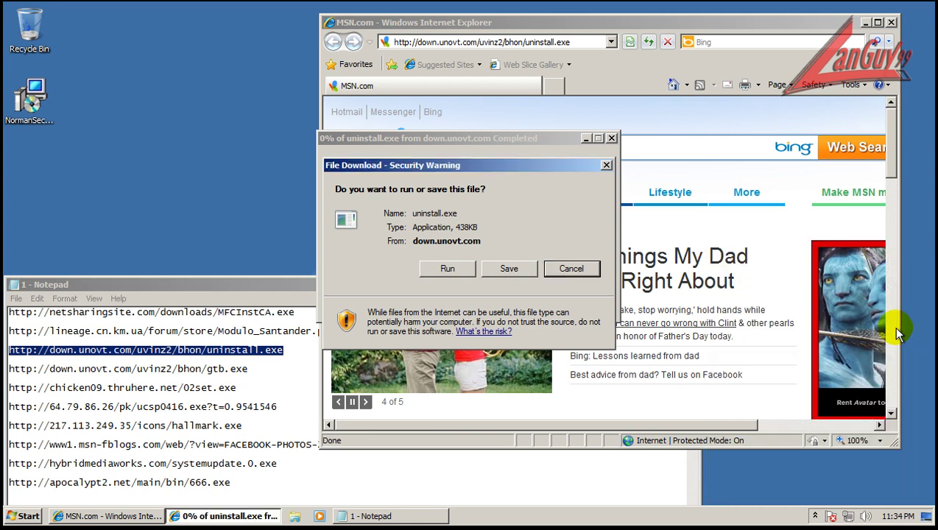
pyautogui.click(427, 268)
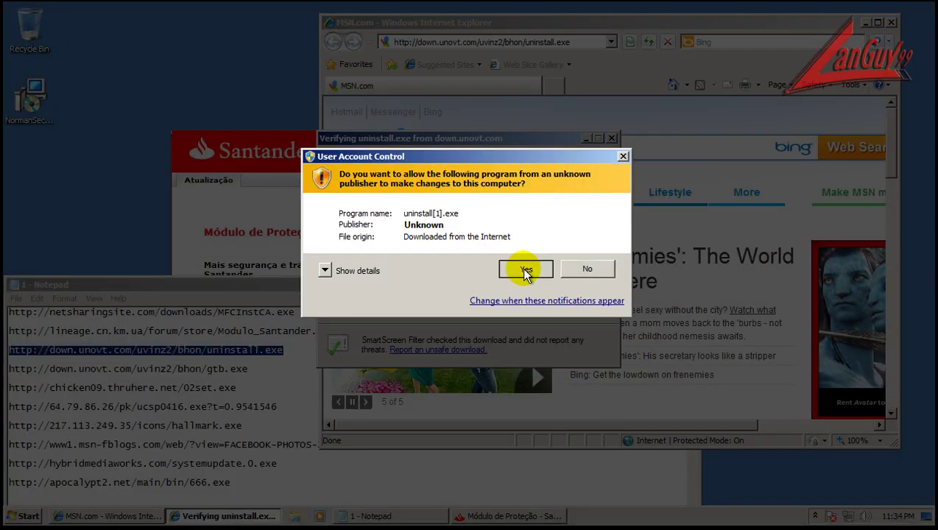
# Allow uninstall.exe to run, then close the Uninstall prompt it shows.
pyautogui.click(523, 269)
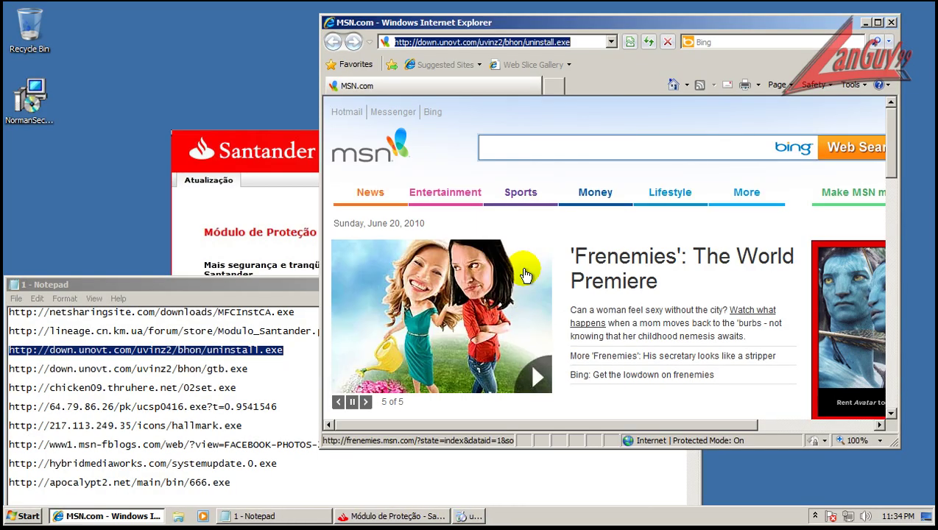
pyautogui.click(540, 519)
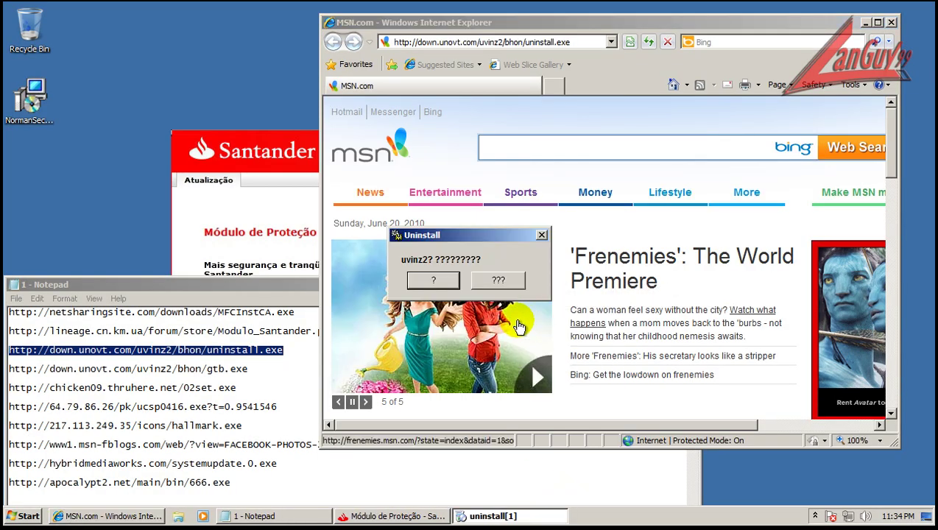
pyautogui.click(543, 235)
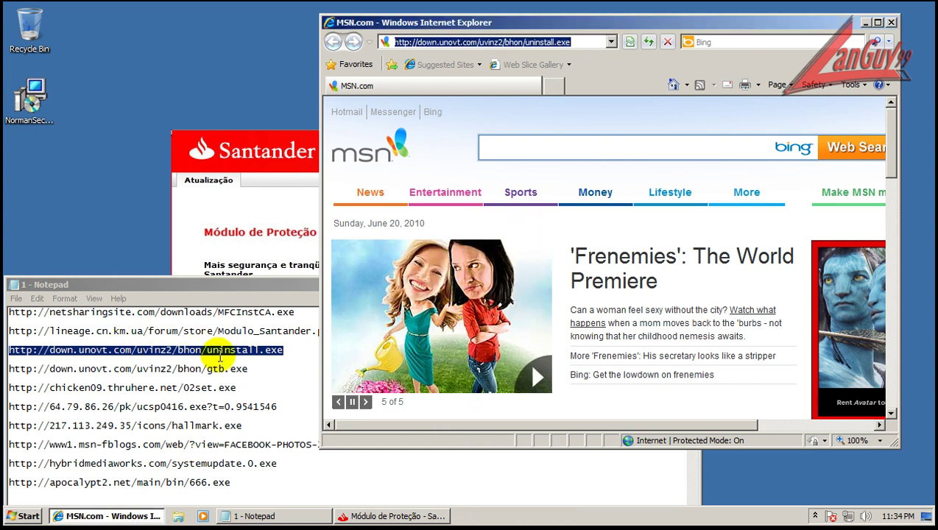
# Load the gtb.exe URL from the list and run the download.
pyautogui.click(244, 368)
pyautogui.hotkey('shift', 'Home')
pyautogui.hotkey('ctrl', 'c')
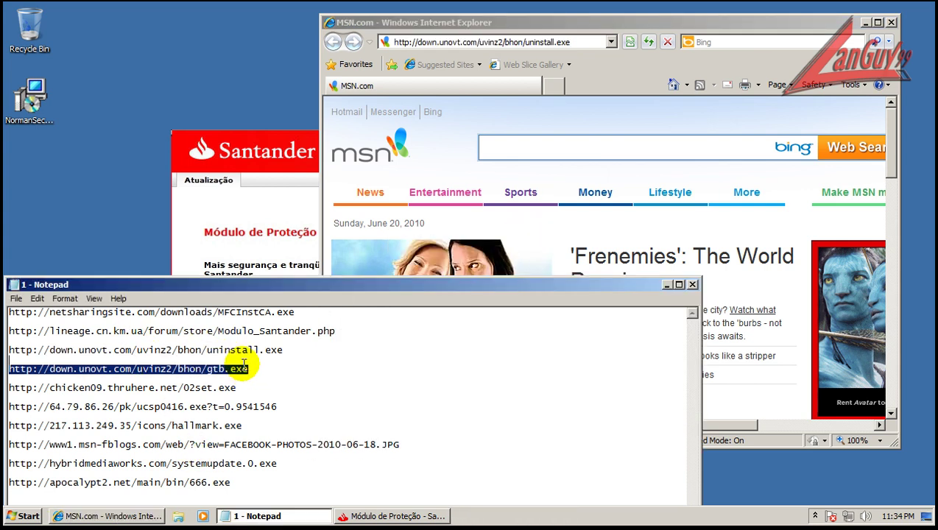
pyautogui.click(545, 42)
pyautogui.hotkey('ctrl', 'v')
pyautogui.press('Return')
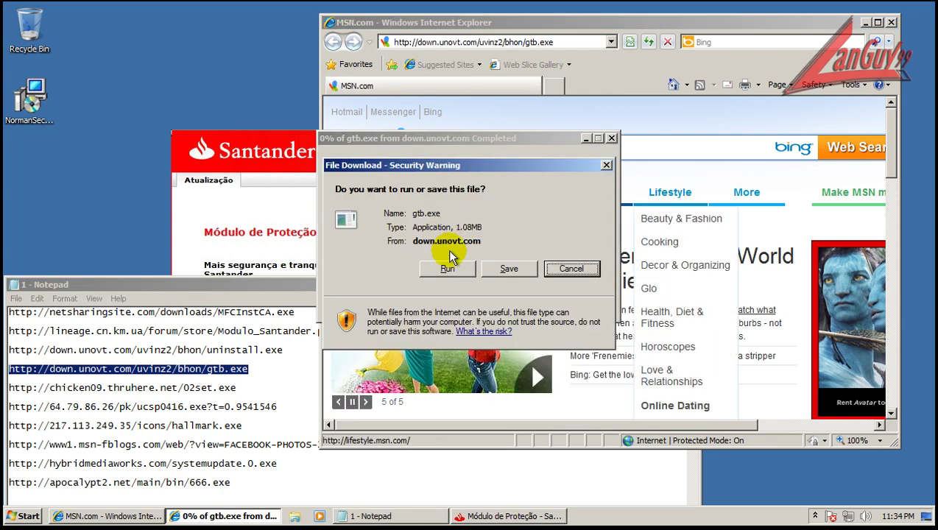
pyautogui.click(447, 267)
# Select the chicken09 URL, then open Task Manager from the taskbar to deal with Santander.
pyautogui.click(248, 388)
pyautogui.hotkey('shift', 'Home')
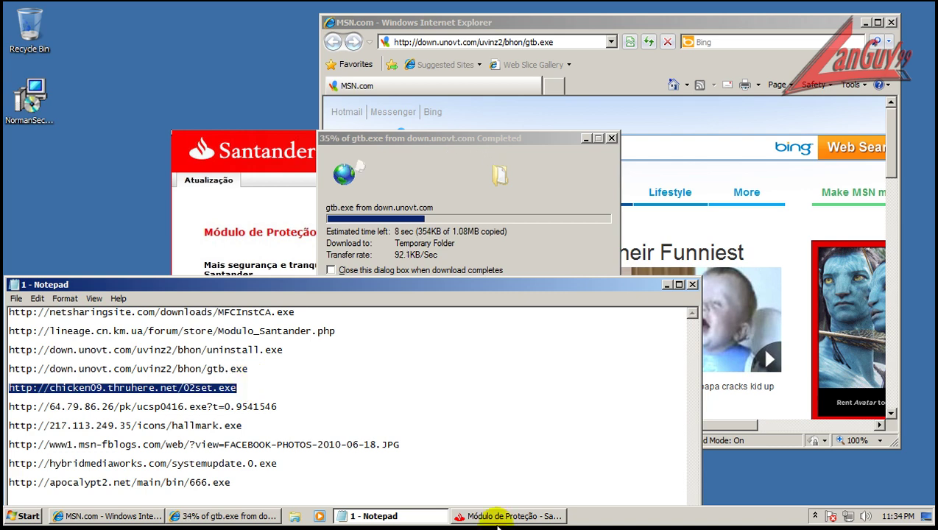
pyautogui.click(497, 518)
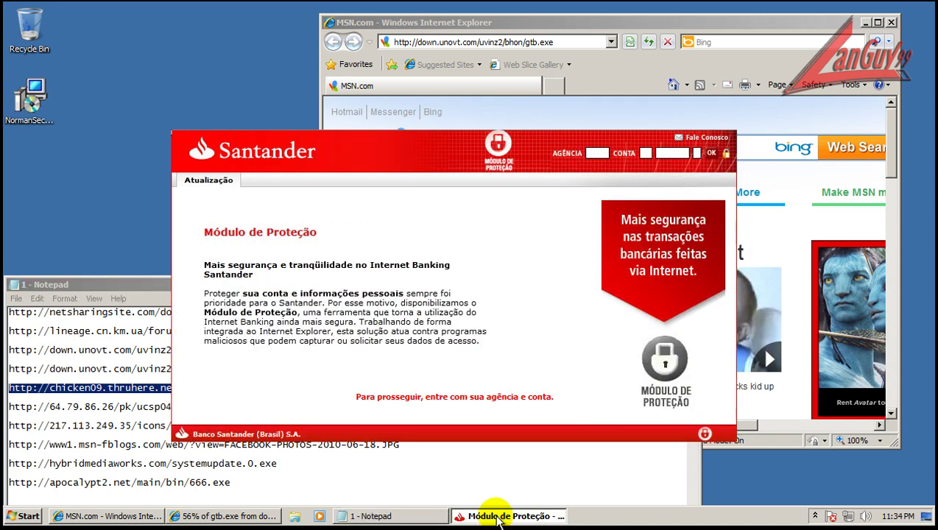
pyautogui.rightClick(497, 518)
pyautogui.click(608, 517)
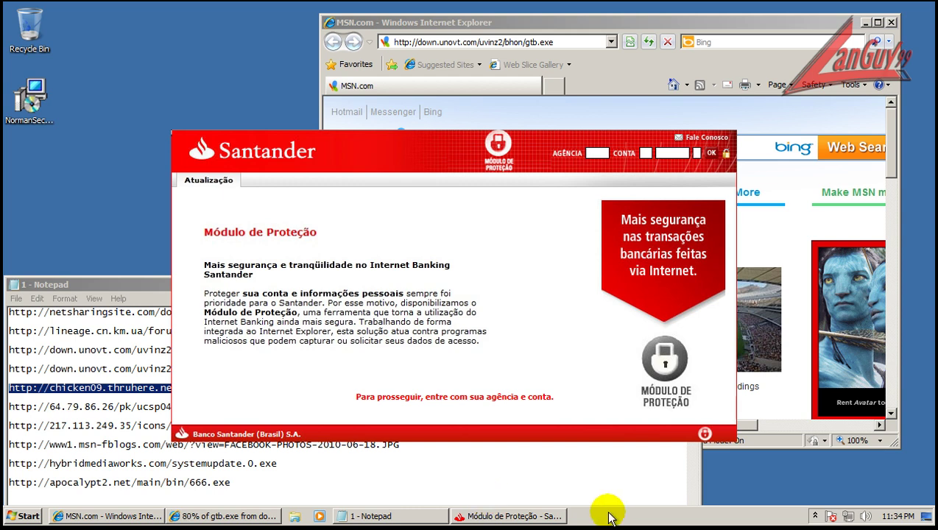
pyautogui.rightClick(609, 517)
pyautogui.click(611, 472)
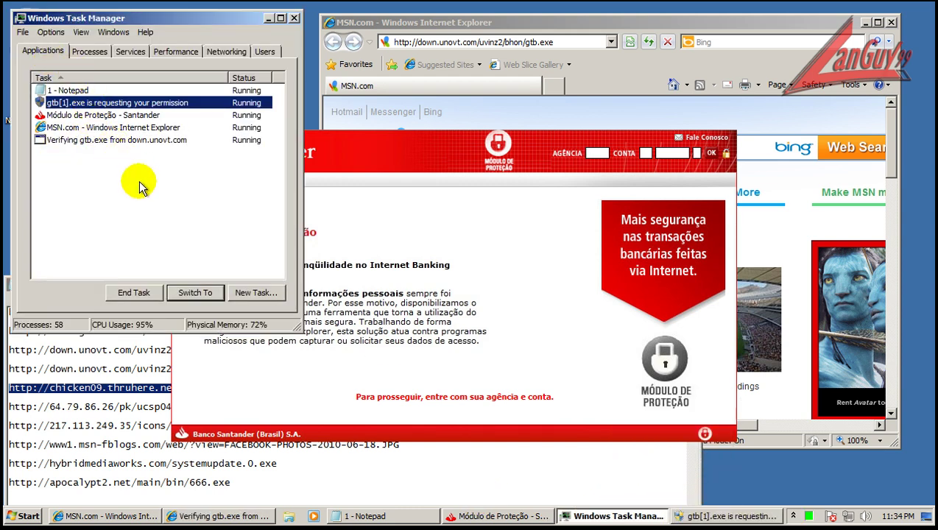
# Select the Santander task, refuse gtb[1].exe's permission request, and allow gtb.exe's outbound connection.
pyautogui.click(79, 115)
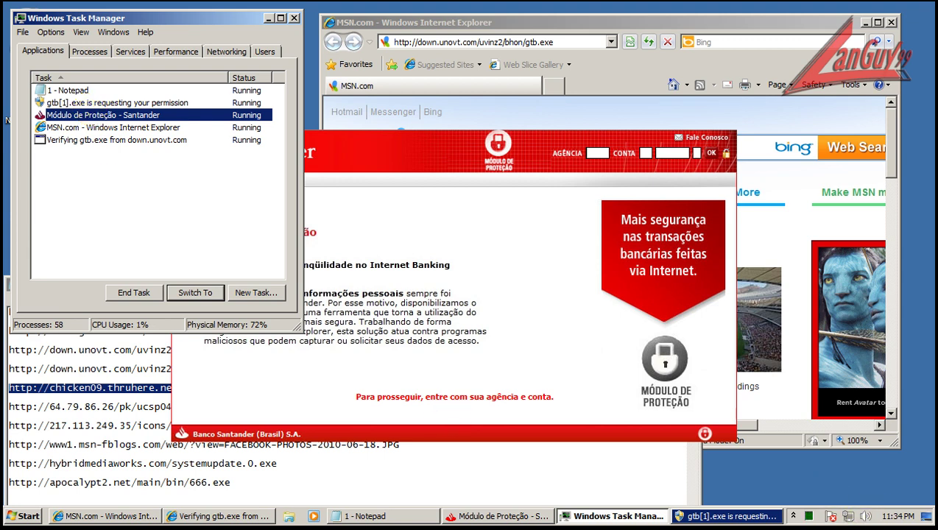
pyautogui.click(773, 514)
pyautogui.click(585, 275)
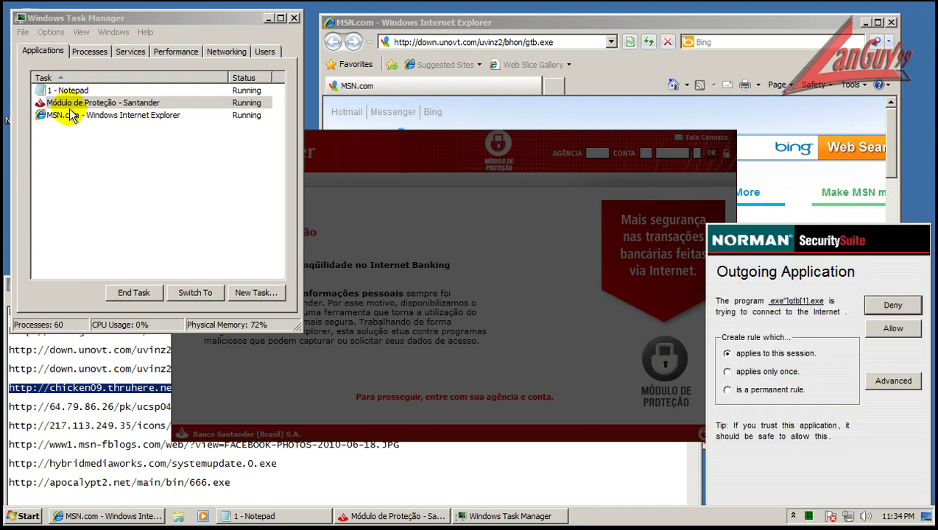
pyautogui.click(894, 329)
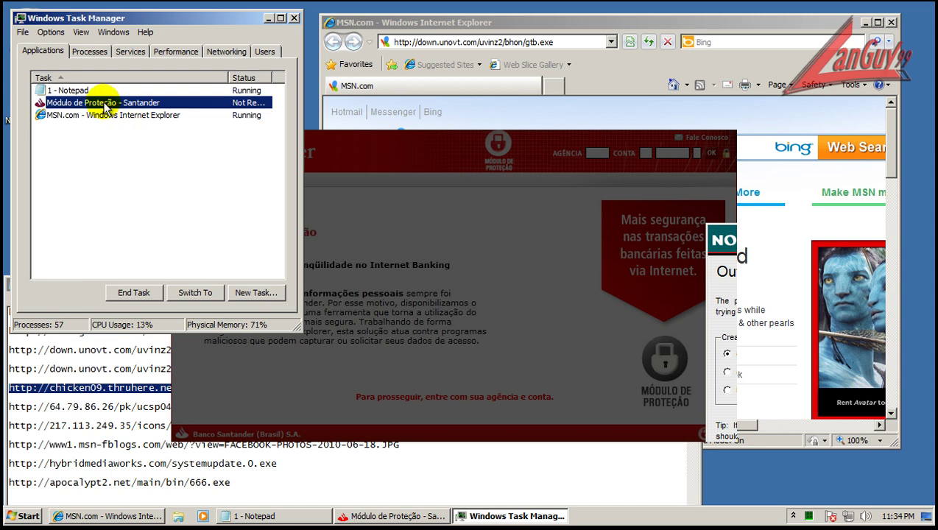
# Force-end the unresponsive Santander protection module and Project1.
pyautogui.click(132, 297)
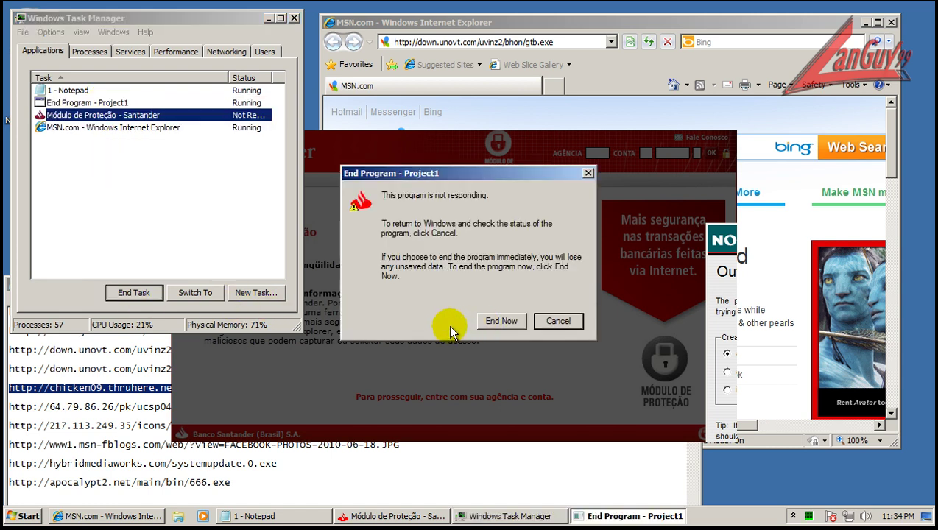
pyautogui.click(486, 321)
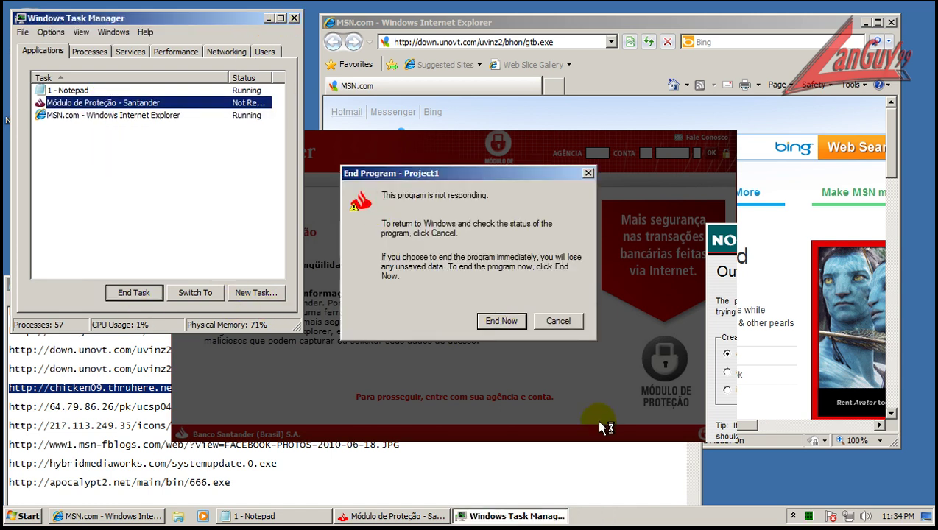
pyautogui.click(516, 324)
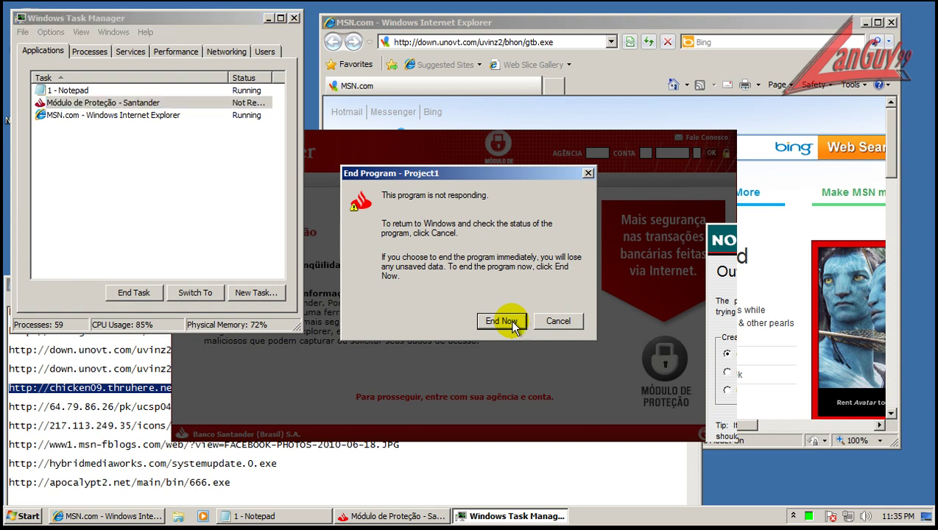
pyautogui.click(177, 117)
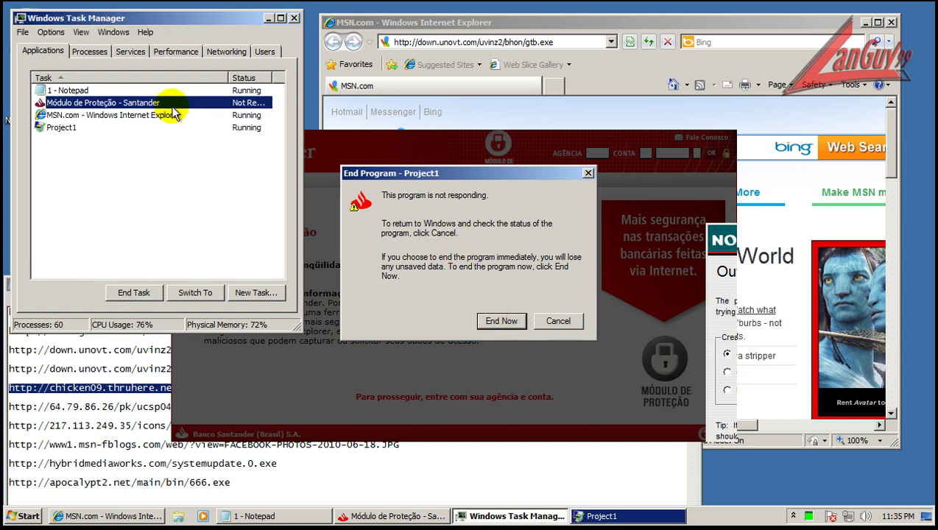
pyautogui.click(501, 324)
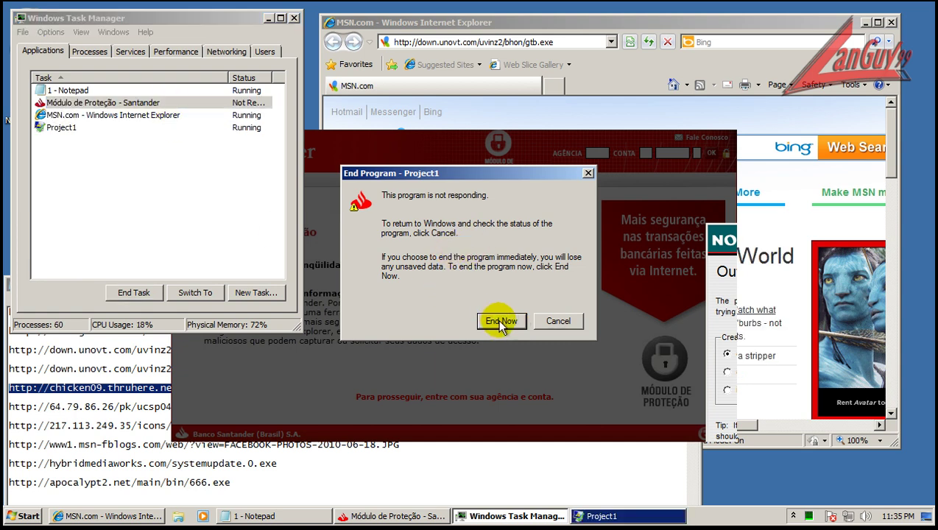
pyautogui.click(167, 104)
pyautogui.click(162, 291)
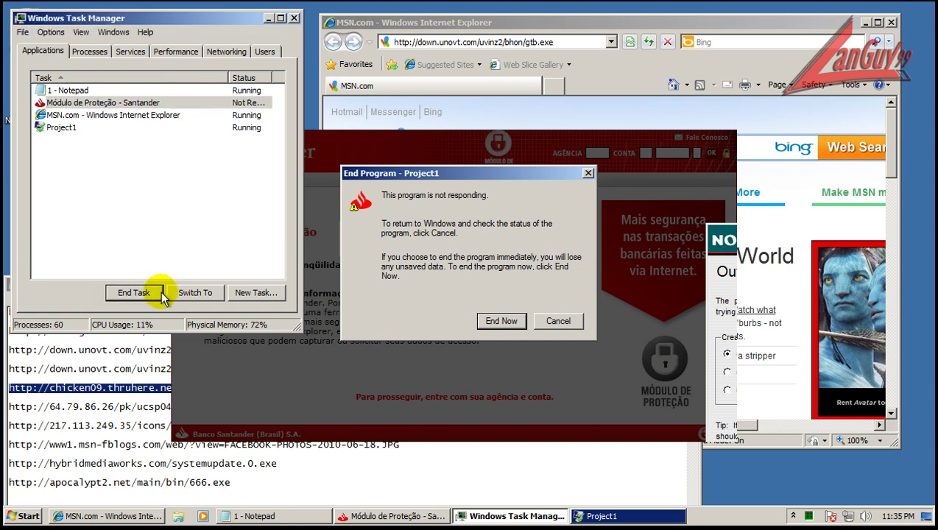
pyautogui.click(495, 326)
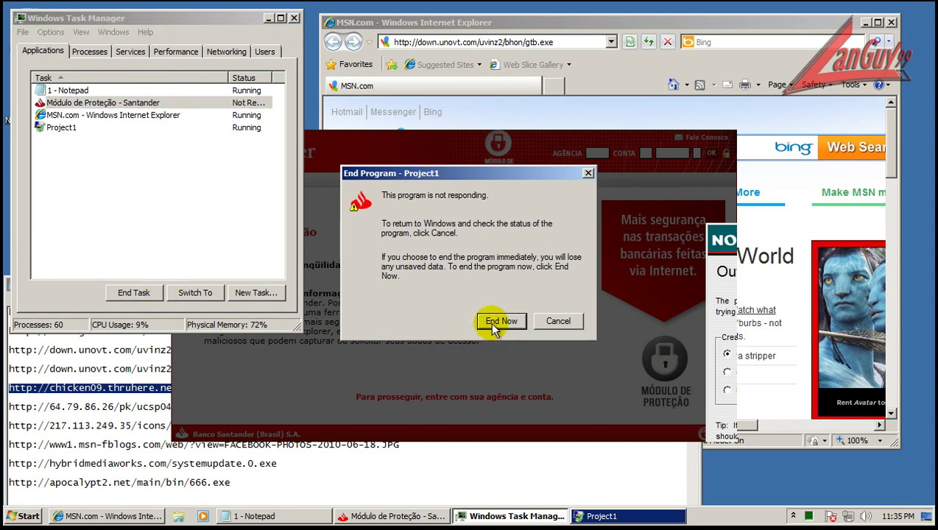
pyautogui.click(665, 511)
# Close Task Manager and load the 64.79.86.26 URL in Internet Explorer.
pyautogui.click(382, 269)
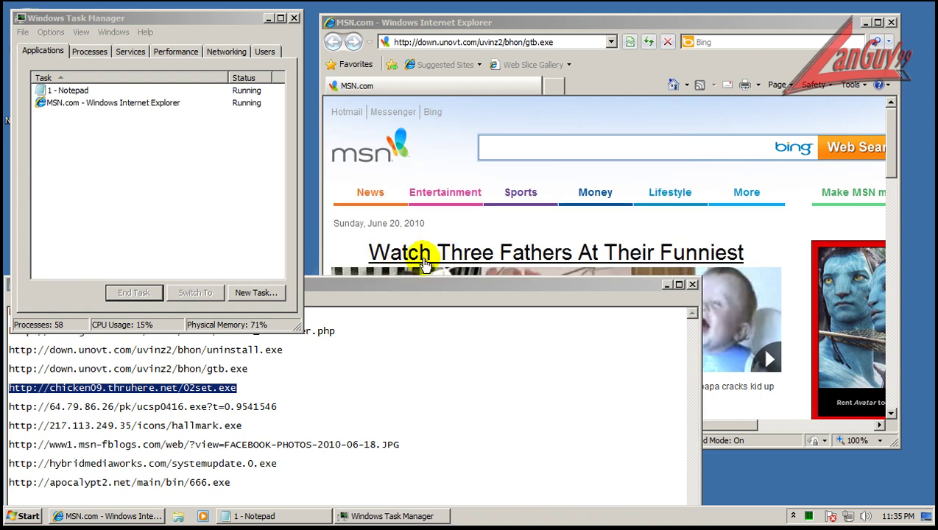
pyautogui.click(295, 18)
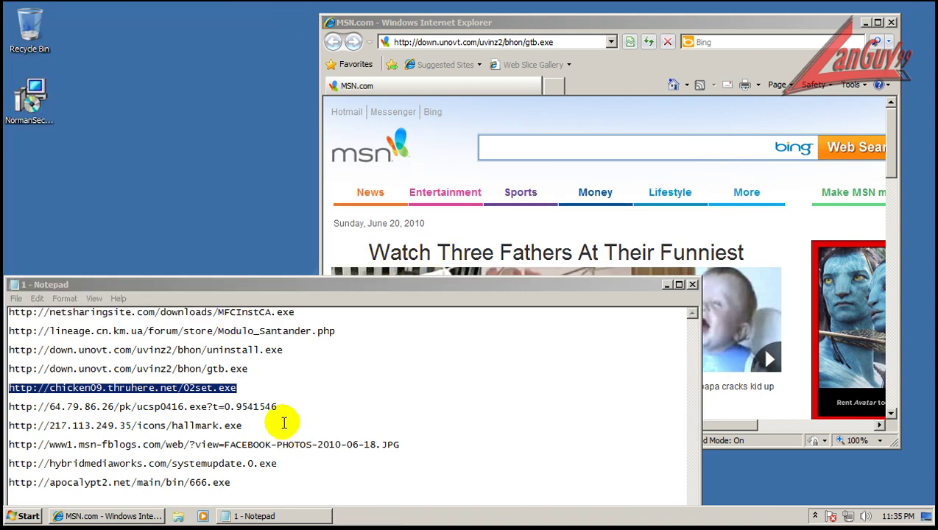
pyautogui.moveTo(278, 424)
pyautogui.mouseDown()
pyautogui.moveTo(272, 394)
pyautogui.moveTo(277, 401)
pyautogui.mouseUp()
pyautogui.hotkey('ctrl', 'c')
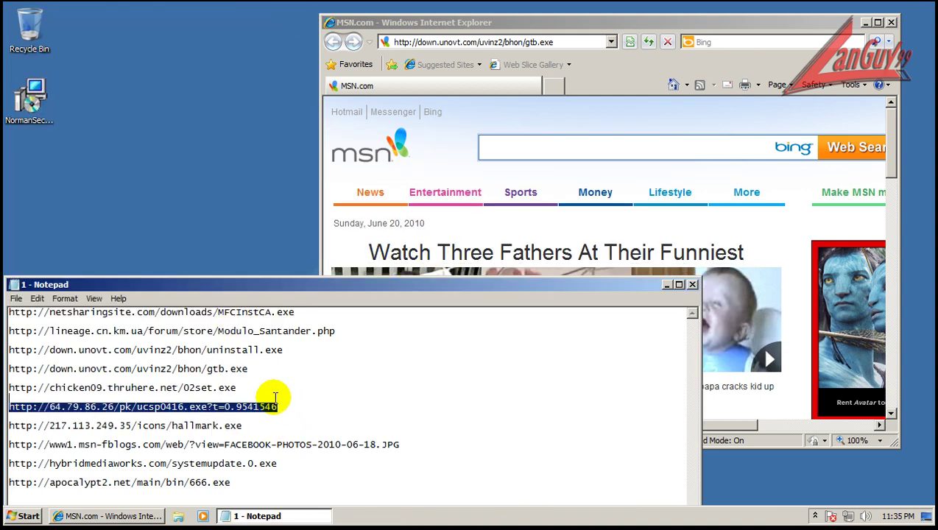
pyautogui.click(558, 42)
pyautogui.hotkey('ctrl', 'v')
pyautogui.press('Return')
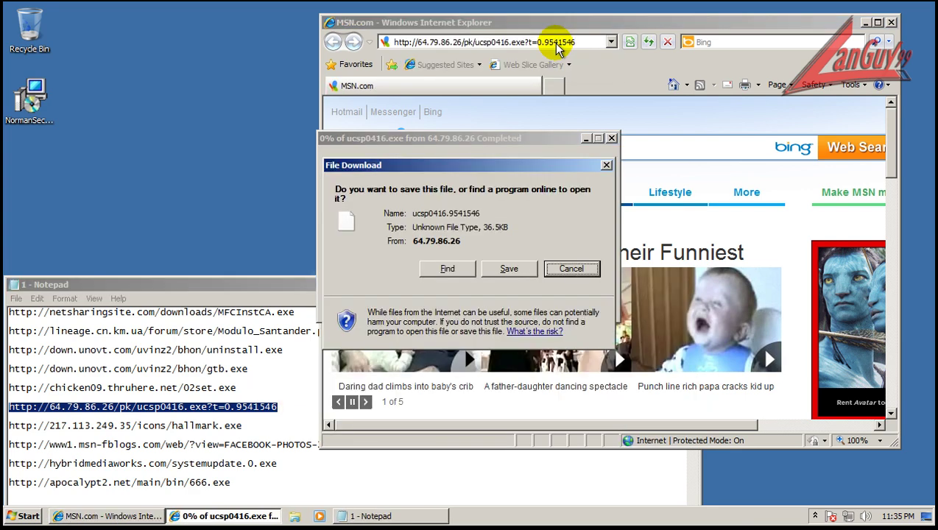
# Save ucsp0416 to Downloads, overriding the unsafe-download warning.
pyautogui.click(529, 268)
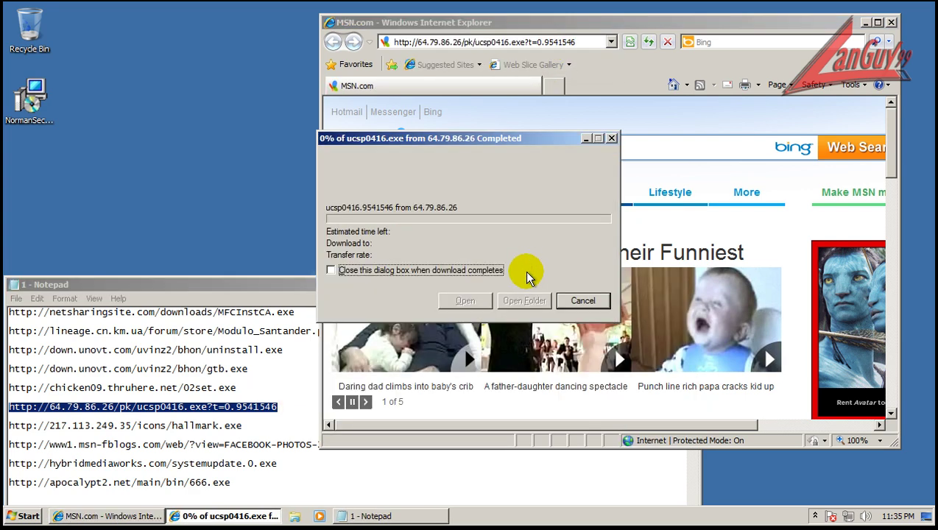
pyautogui.click(666, 470)
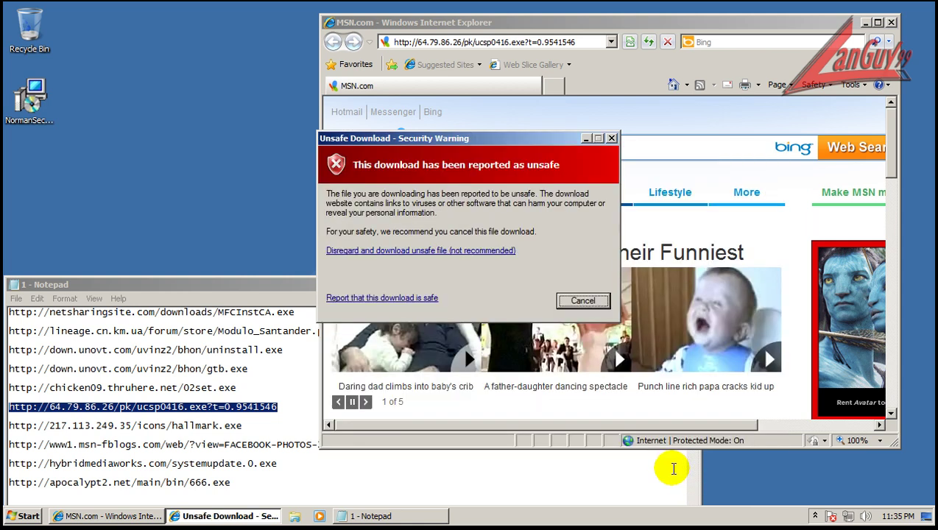
pyautogui.click(450, 252)
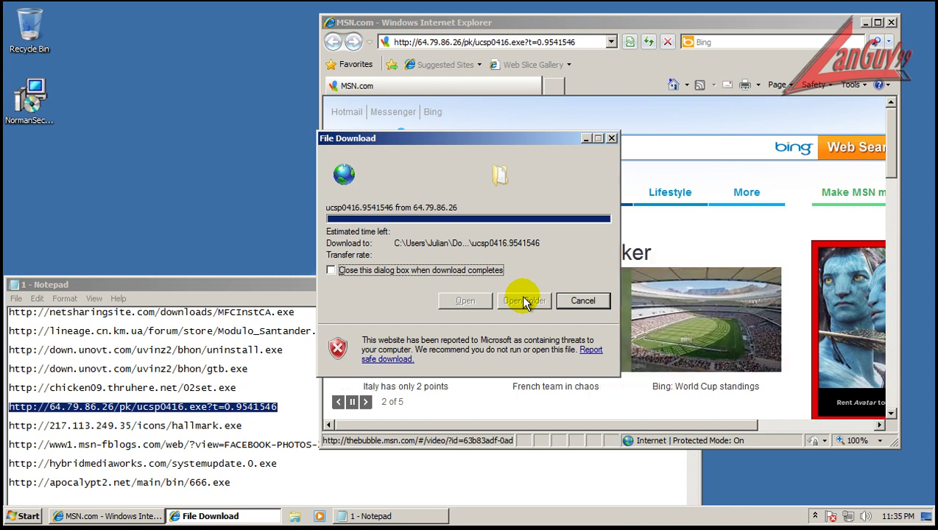
# Rename the downloaded file in Downloads to ucsp0416.exe.
pyautogui.click(524, 302)
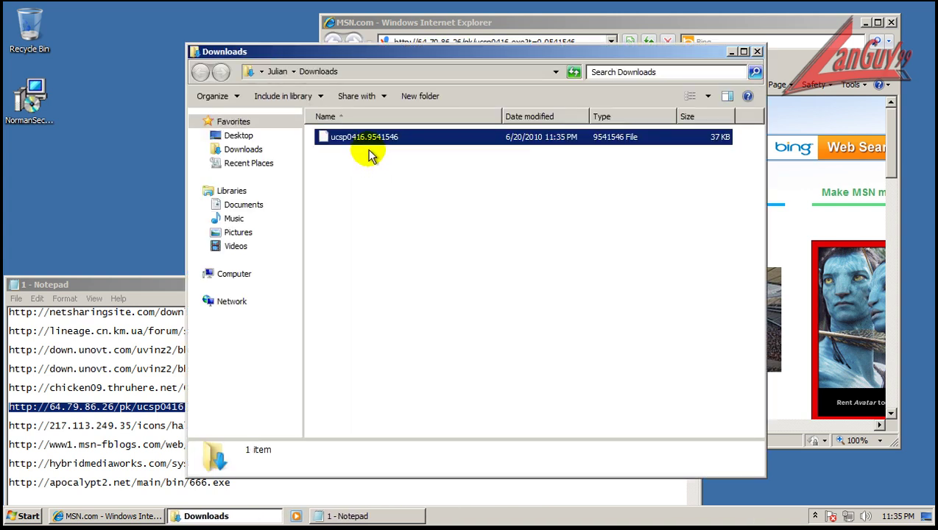
pyautogui.click(372, 140)
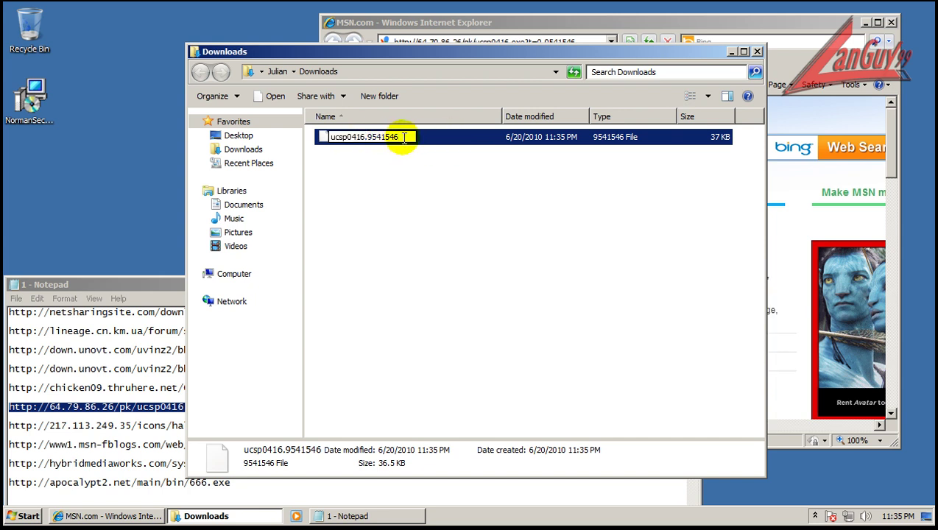
pyautogui.press('BackSpace')
pyautogui.press('BackSpace')
pyautogui.write('.exe')
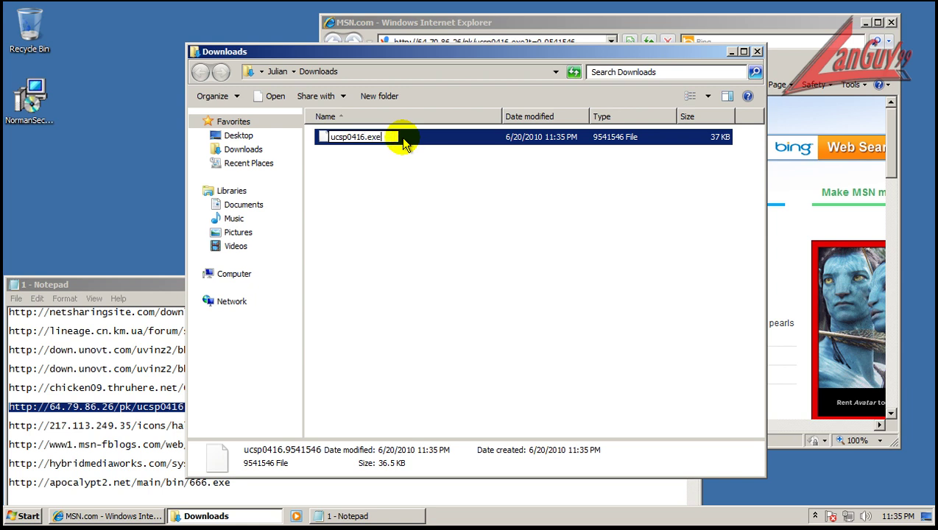
pyautogui.press('Return')
pyautogui.press('Return')
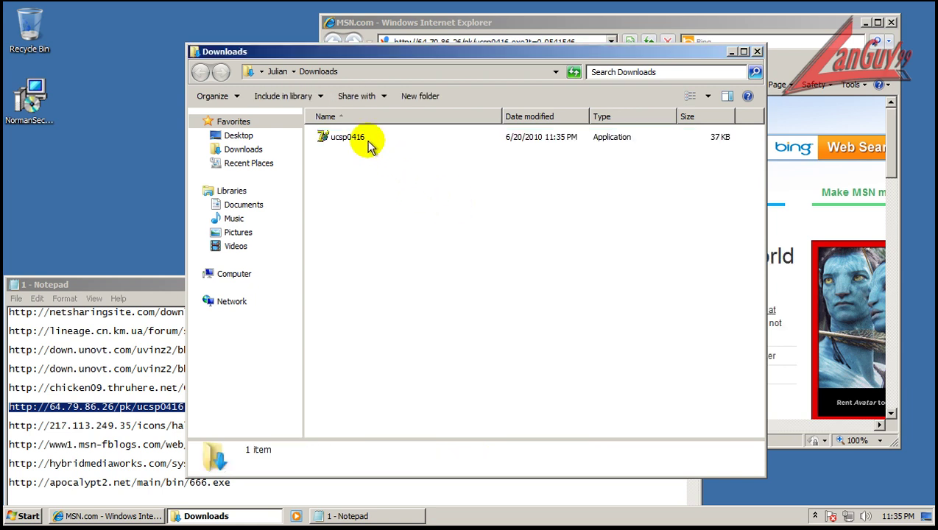
# Run ucsp0416.exe, minimize Downloads, and allow its outgoing connection in Norman.
pyautogui.doubleClick(360, 140)
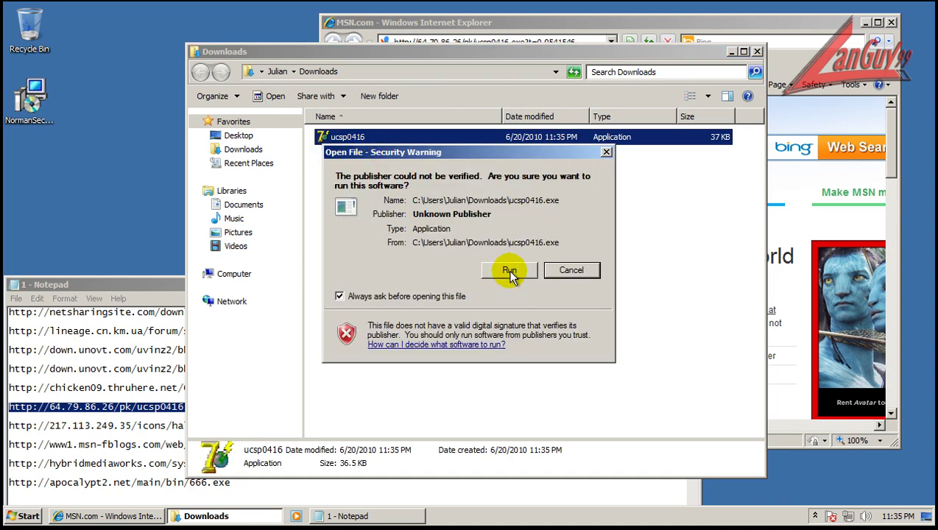
pyautogui.click(508, 271)
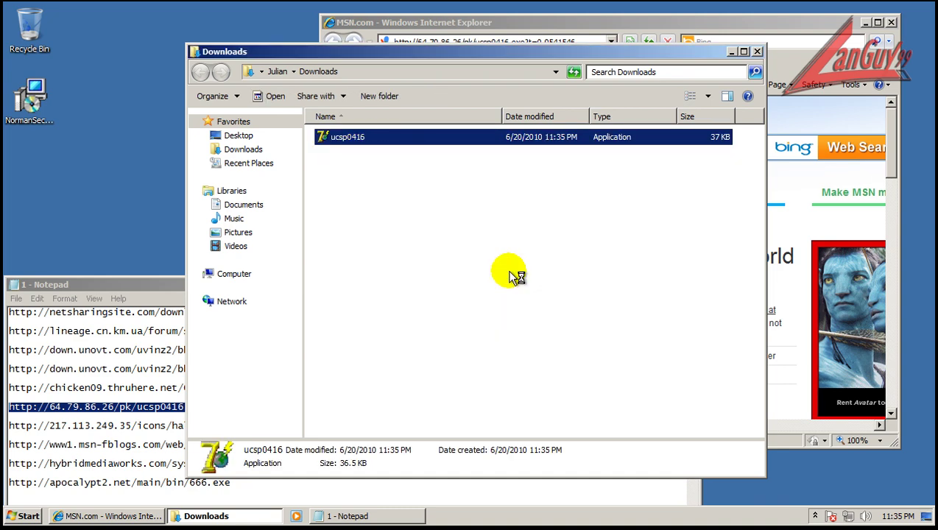
pyautogui.click(731, 52)
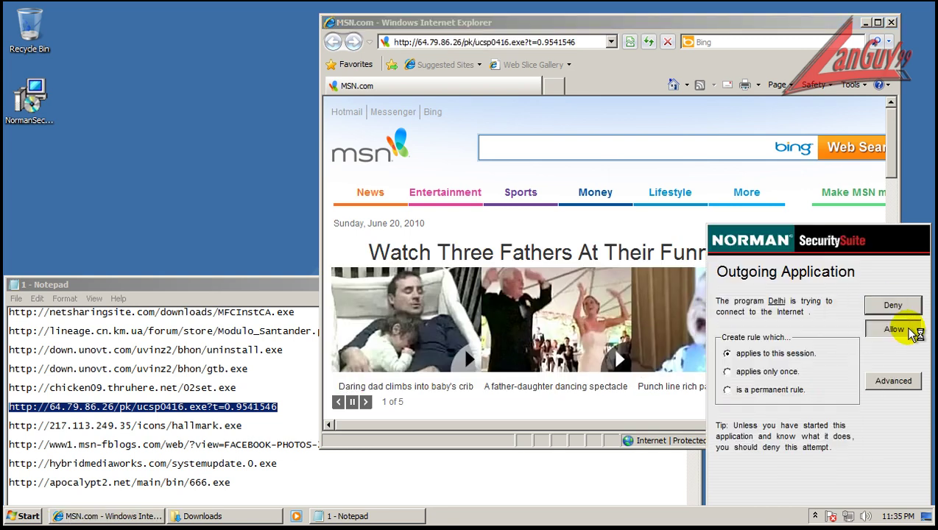
pyautogui.click(910, 330)
pyautogui.click(253, 440)
# Copy the hallmark.exe URL from Notepad and load it in Internet Explorer.
pyautogui.doubleClick(249, 422)
pyautogui.hotkey('ctrl', 'c')
pyautogui.click(560, 41)
pyautogui.hotkey('ctrl', 'v')
pyautogui.press('Return')
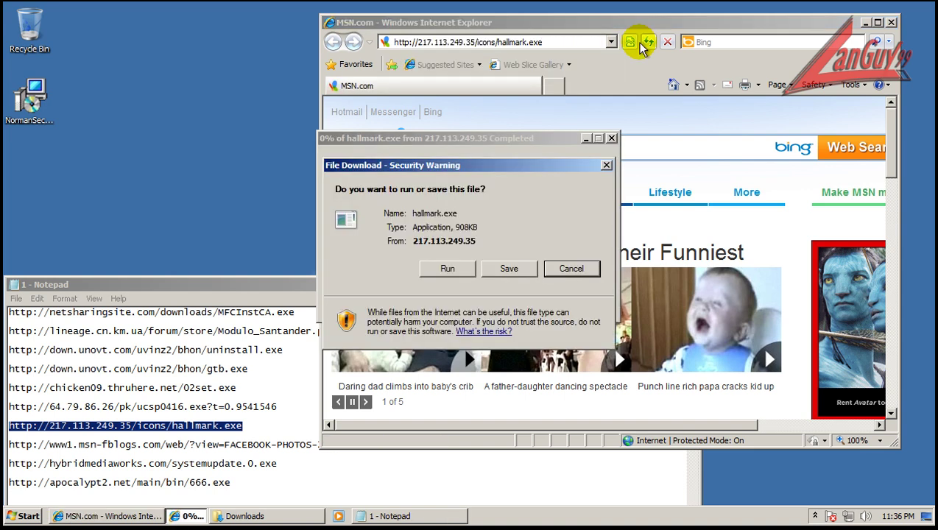
# Run hallmark.exe past the unsafe warning, then dismiss the error and Norman's trojan alert.
pyautogui.click(440, 269)
pyautogui.click(439, 251)
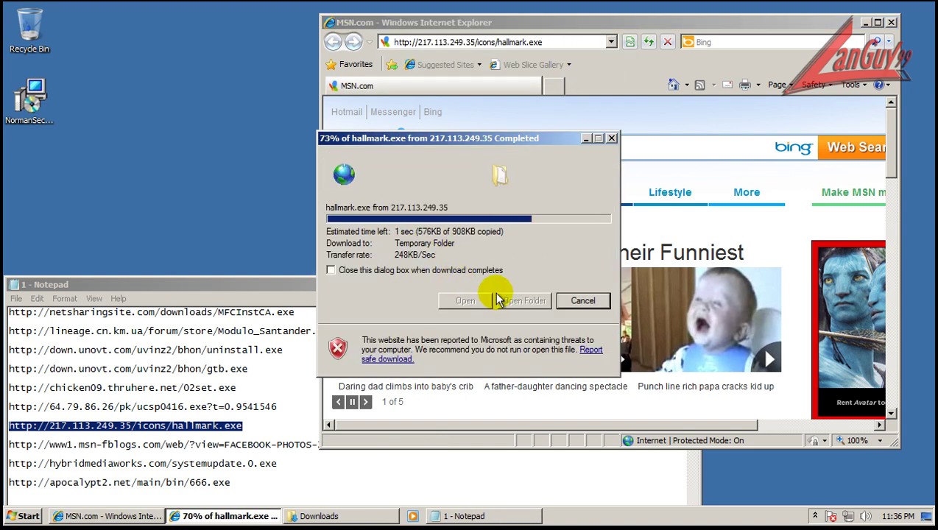
pyautogui.click(508, 259)
pyautogui.click(298, 435)
pyautogui.click(625, 269)
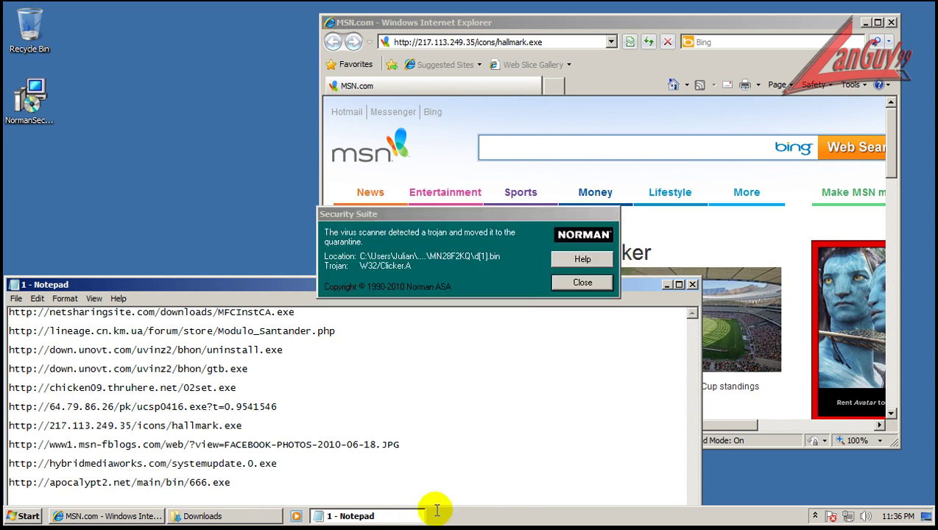
pyautogui.click(563, 284)
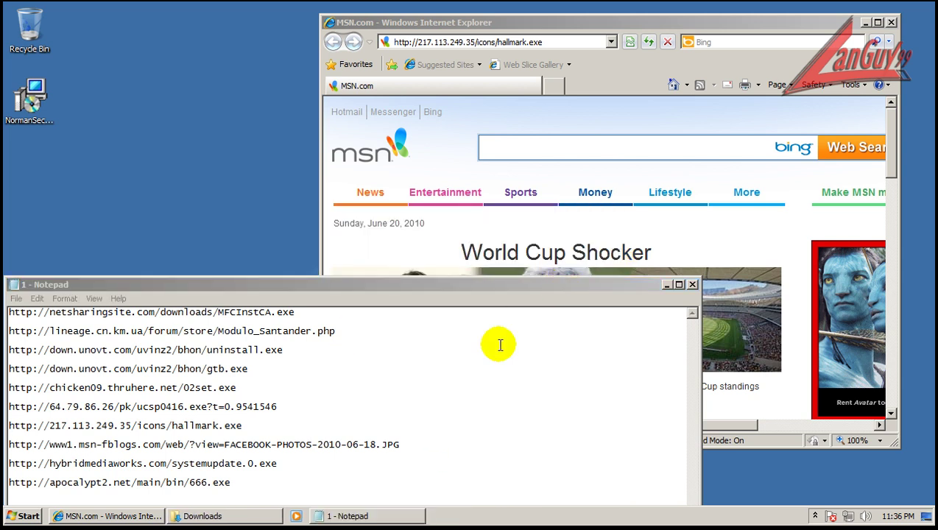
# Copy the msn-fblogs FACEBOOK-PHOTOS URL and load it in Internet Explorer, clearing Norman's trojan alerts.
pyautogui.doubleClick(429, 444)
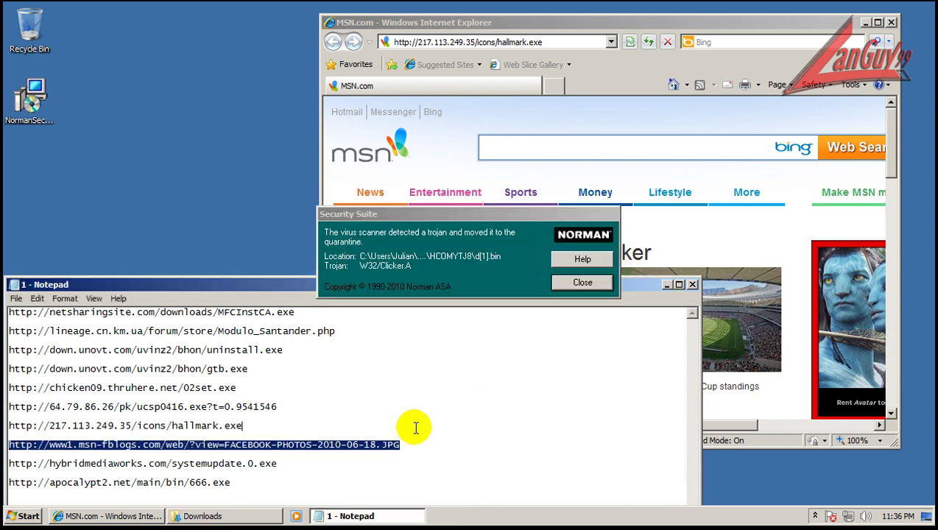
pyautogui.click(571, 287)
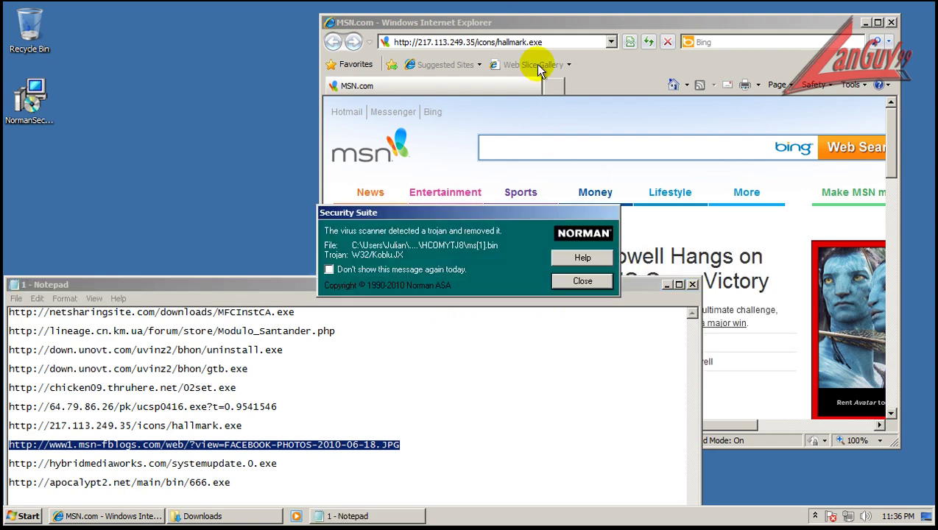
pyautogui.click(569, 284)
pyautogui.click(561, 40)
pyautogui.click(561, 40)
pyautogui.hotkey('ctrl', 'v')
pyautogui.press('Return')
# Dismiss the burst of Norman W32/Relpron.CNZ trojan alerts the page triggers.
pyautogui.click(595, 283)
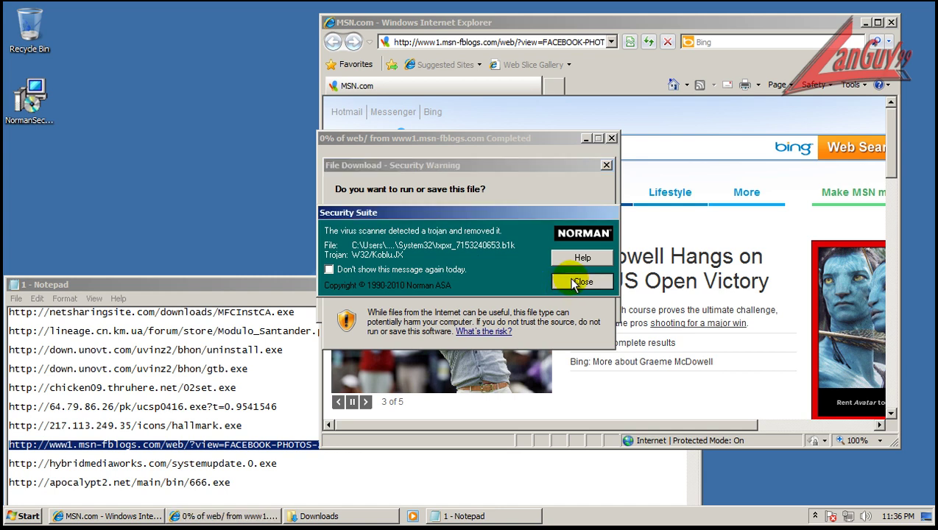
pyautogui.click(569, 278)
pyautogui.click(434, 269)
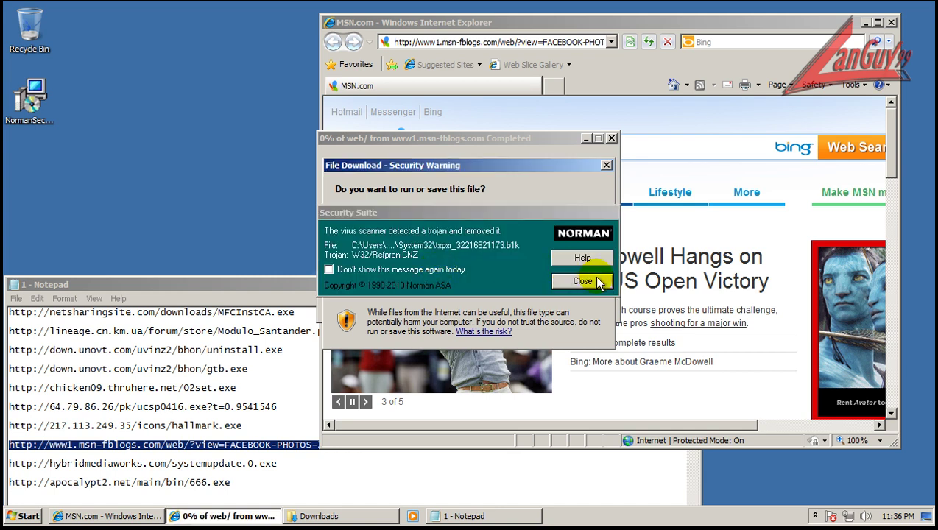
pyautogui.click(583, 280)
pyautogui.click(440, 270)
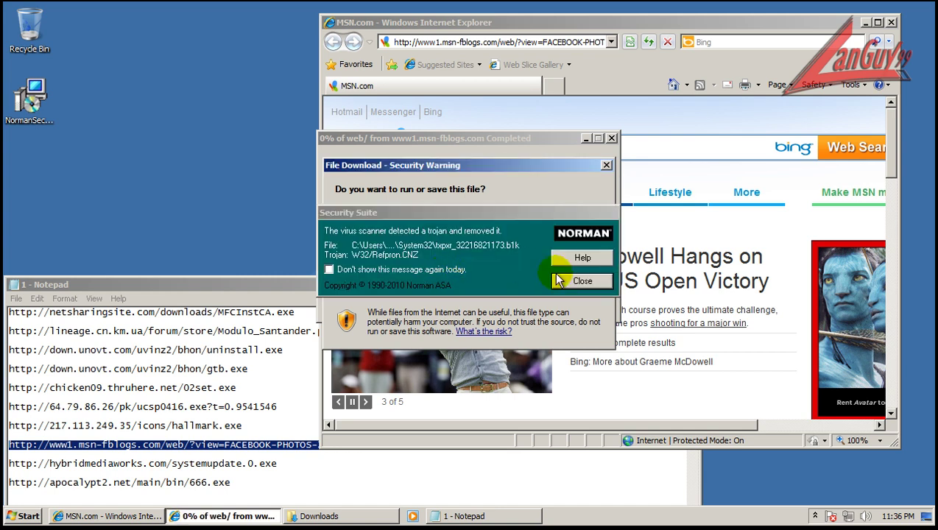
pyautogui.click(568, 279)
# Run the FACEBOOK-PHOTOS download despite alerts, suppressing Norman alerts for today and confirming the unverified file.
pyautogui.click(458, 266)
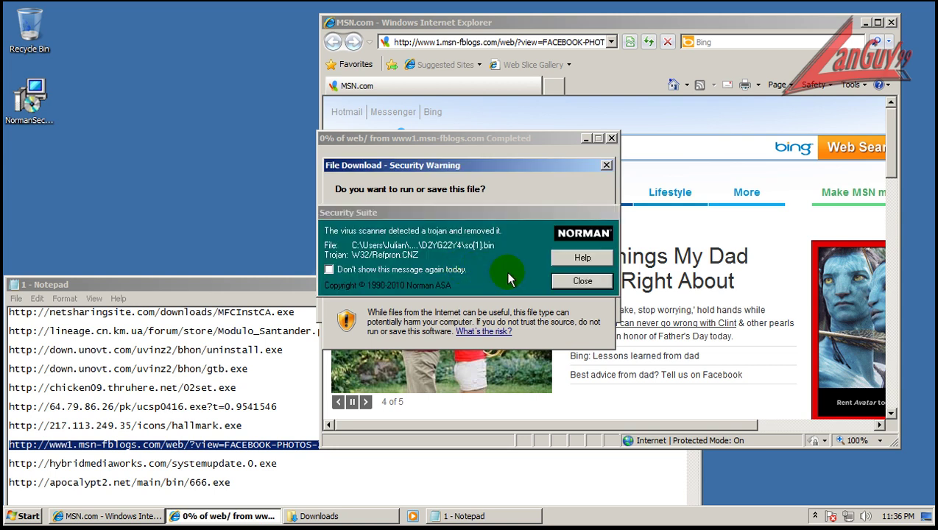
pyautogui.click(556, 281)
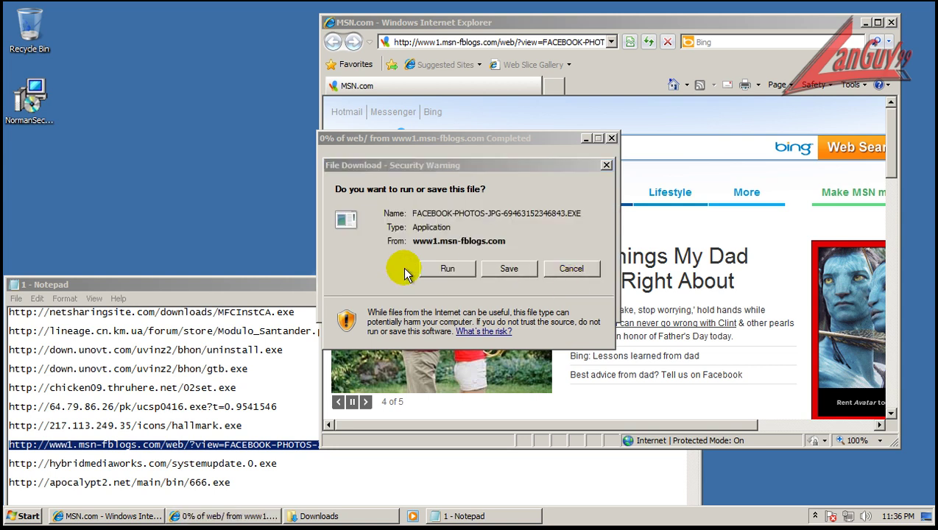
pyautogui.click(446, 269)
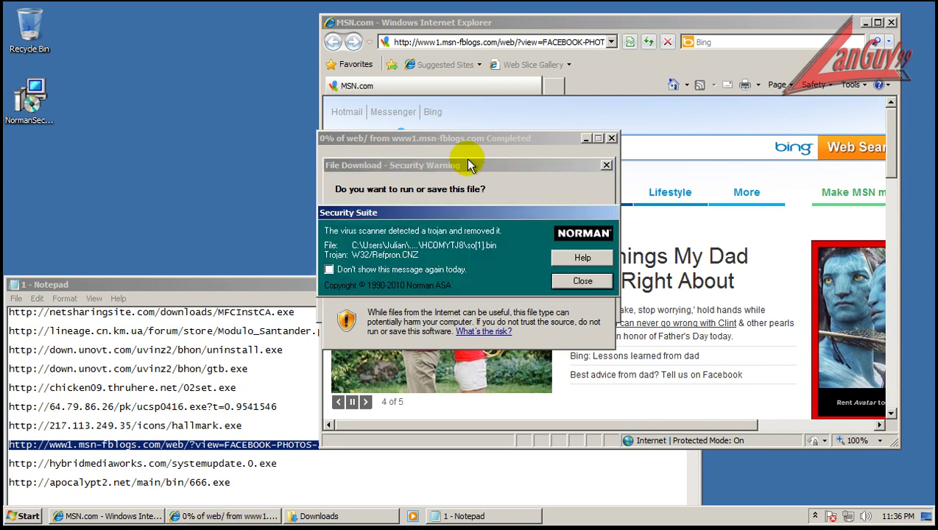
pyautogui.click(397, 270)
pyautogui.click(582, 281)
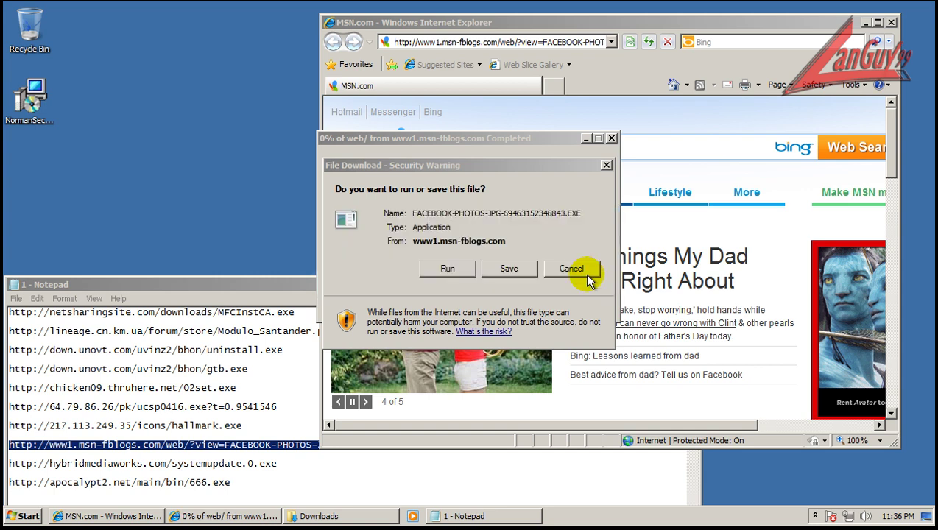
pyautogui.click(446, 268)
pyautogui.click(445, 248)
pyautogui.click(495, 251)
# Select the systemupdate.0.exe URL line and dismiss the Windows cannot-access error.
pyautogui.click(281, 462)
pyautogui.hotkey('shift', 'Home')
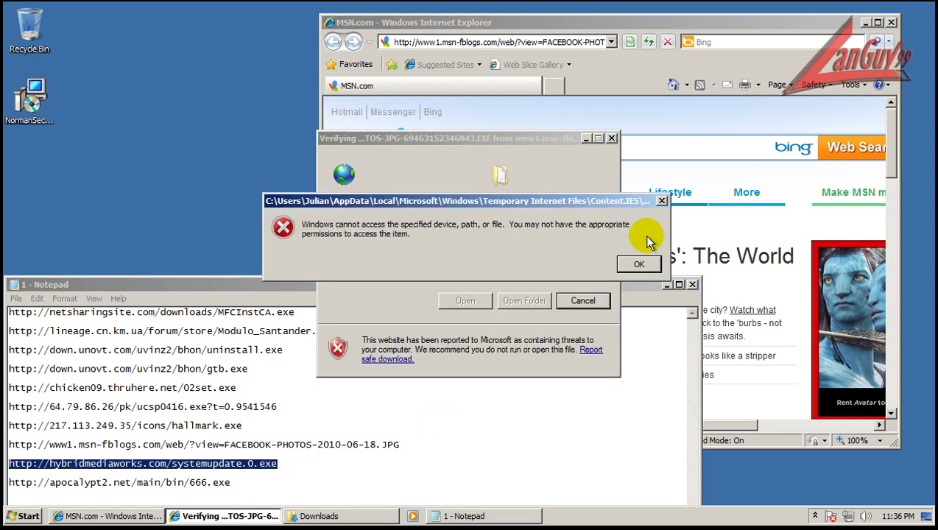
pyautogui.click(639, 264)
# Copy the systemupdate.0.exe URL from the URL list.
pyautogui.click(500, 42)
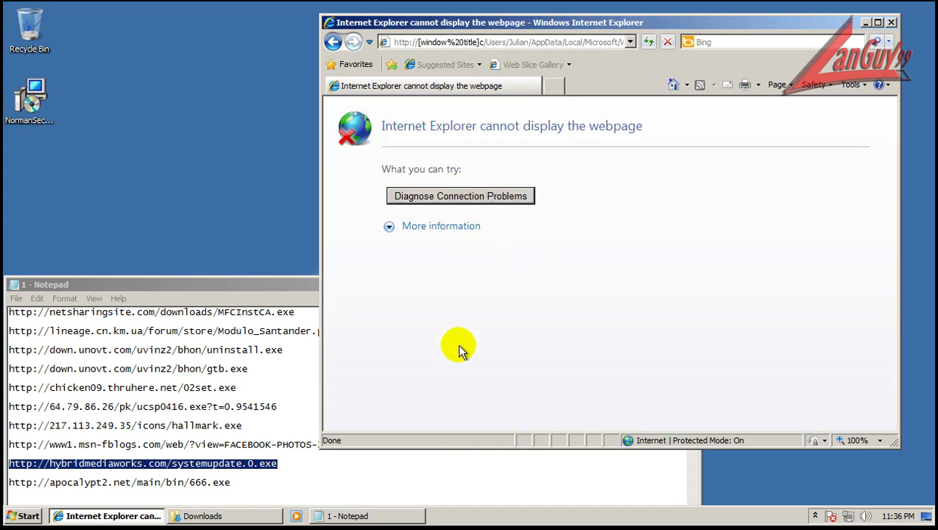
pyautogui.click(238, 475)
pyautogui.hotkey('shift', 'Home')
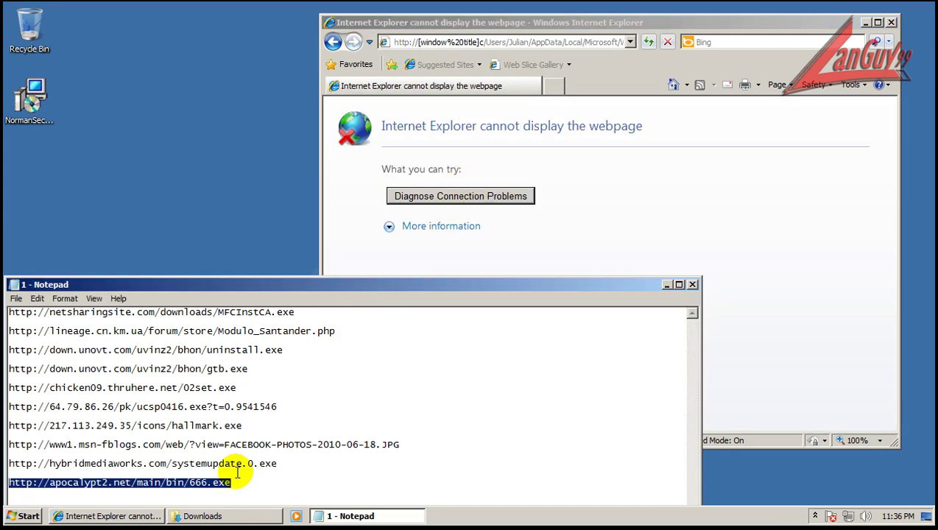
pyautogui.click(466, 42)
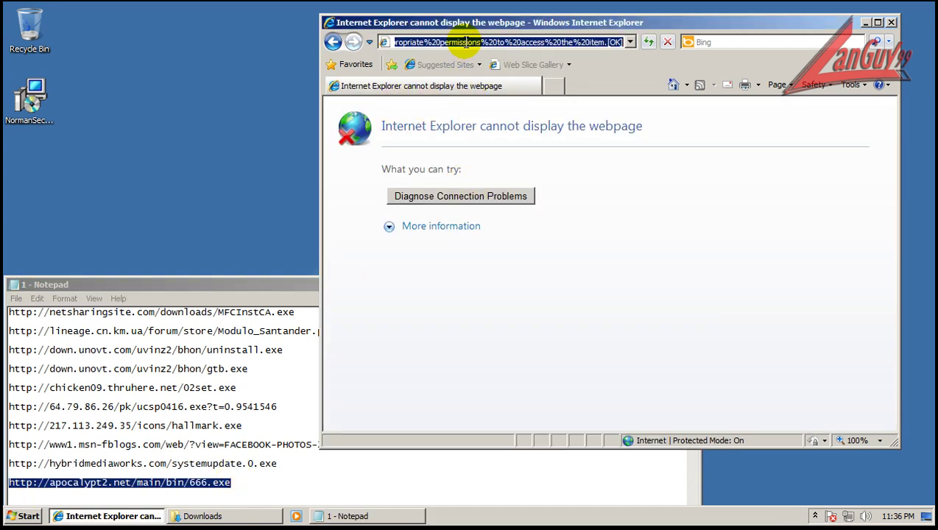
pyautogui.click(283, 463)
pyautogui.hotkey('shift', 'Home')
# Load and run the systemupdate.0.exe download, allow it in UAC, and dismiss the network error.
pyautogui.click(465, 42)
pyautogui.hotkey('ctrl', 'v')
pyautogui.press('Return')
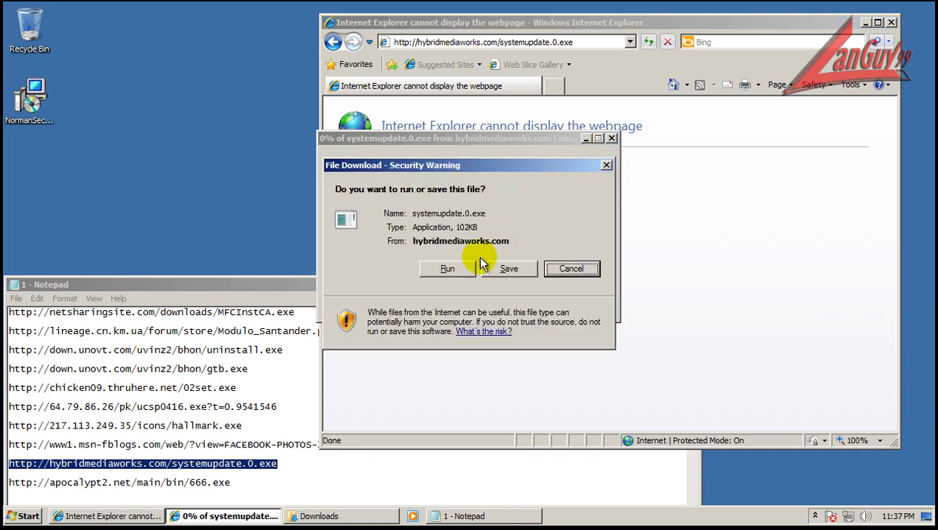
pyautogui.click(449, 270)
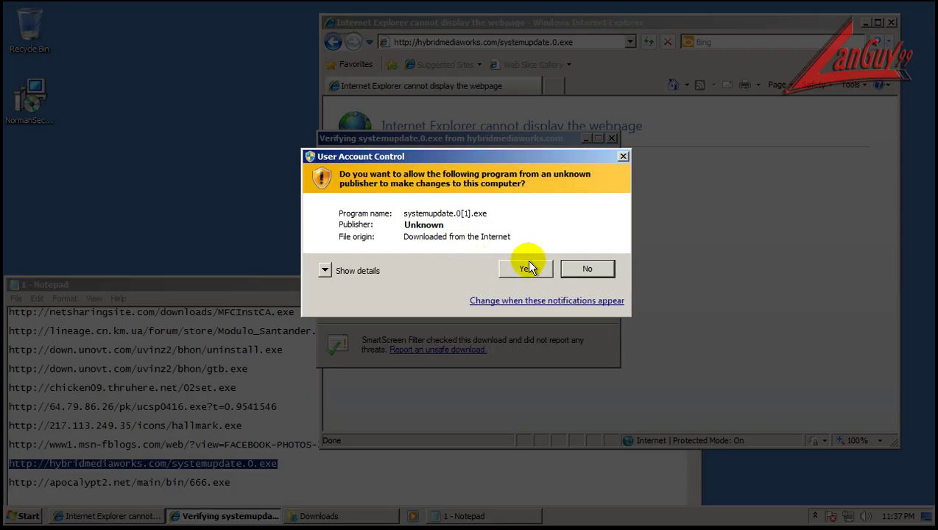
pyautogui.click(527, 265)
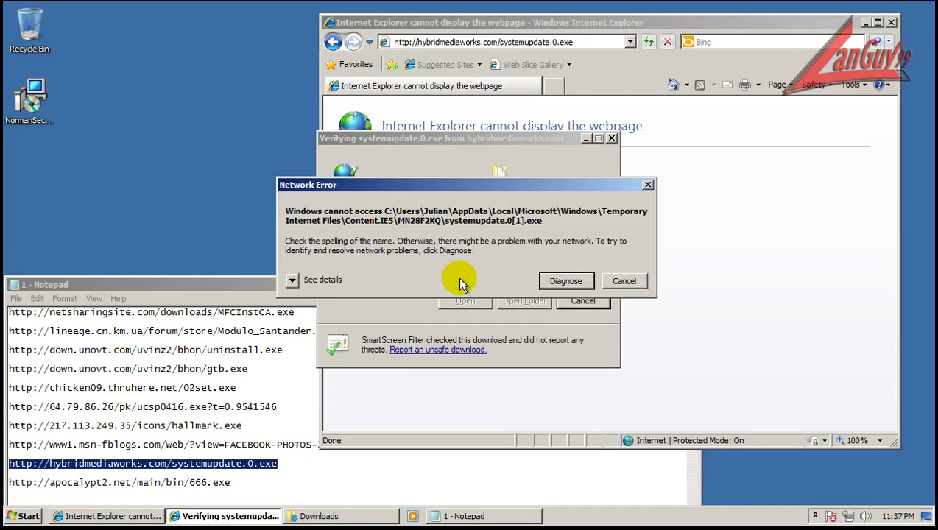
pyautogui.click(624, 281)
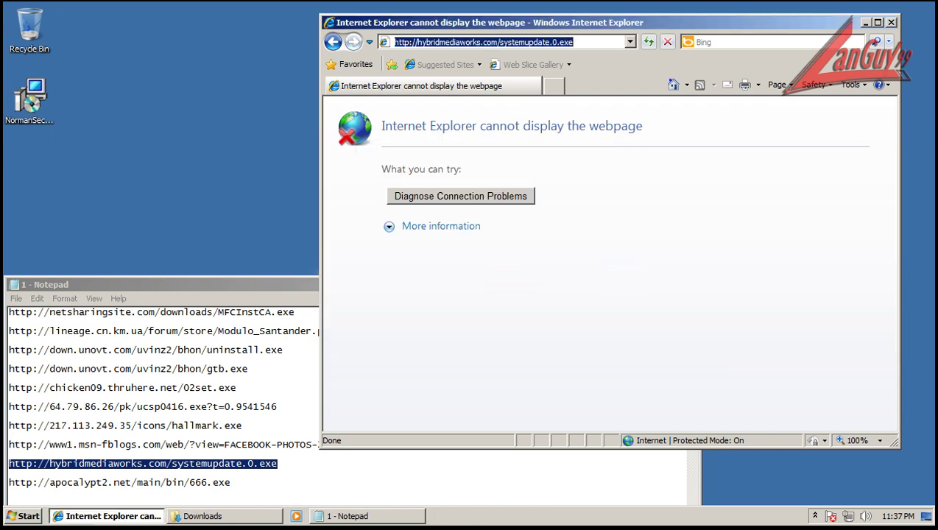
# Load the apocalypt2.net 666.exe URL and run the unverified 666.exe download.
pyautogui.click(230, 475)
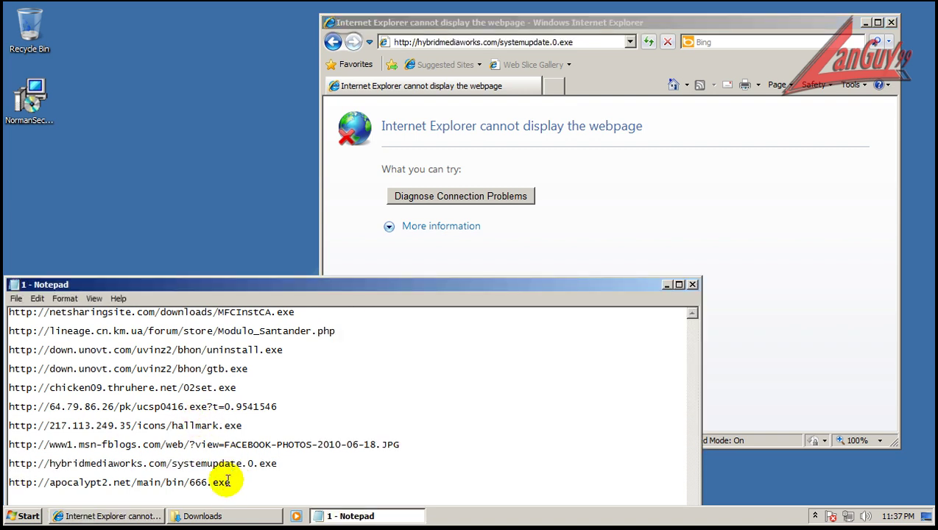
pyautogui.doubleClick(228, 481)
pyautogui.click(449, 38)
pyautogui.doubleClick(458, 42)
pyautogui.click(458, 40)
pyautogui.hotkey('ctrl', 'v')
pyautogui.press('Return')
pyautogui.click(447, 268)
pyautogui.click(504, 258)
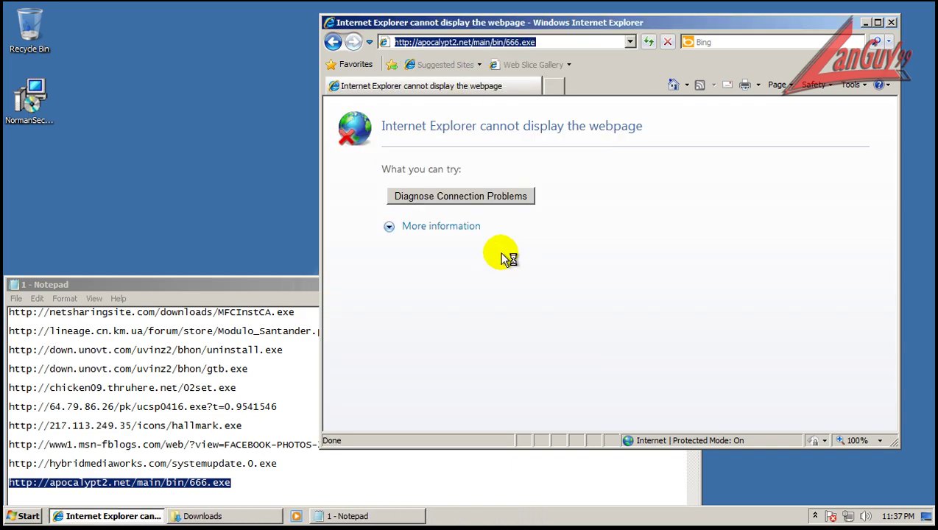
# Close the browser and URL list, allow Windows Explorer's internet connection, then close Downloads.
pyautogui.click(891, 23)
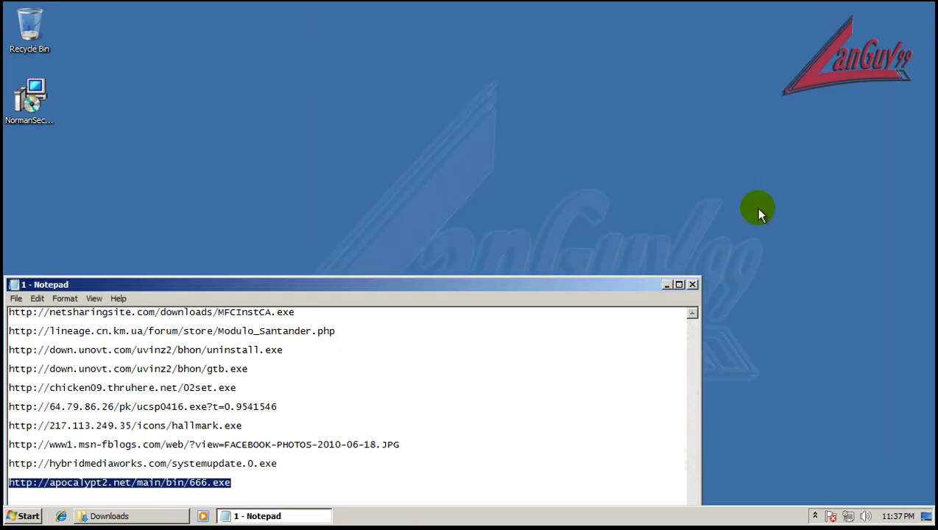
pyautogui.click(692, 285)
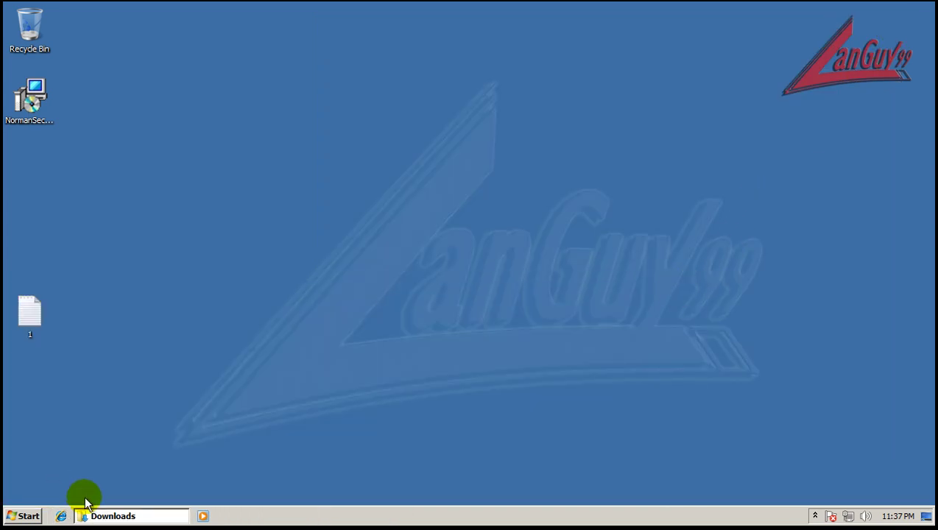
pyautogui.click(100, 515)
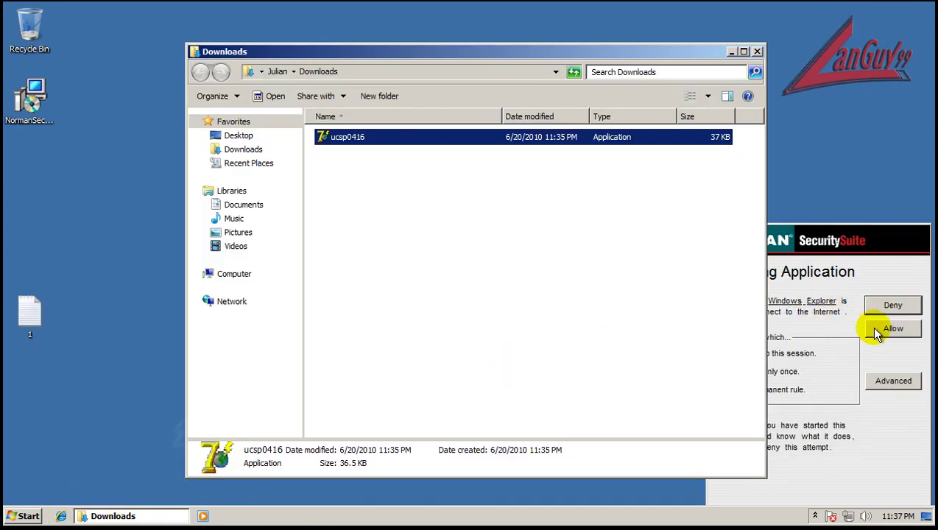
pyautogui.click(889, 331)
pyautogui.click(756, 51)
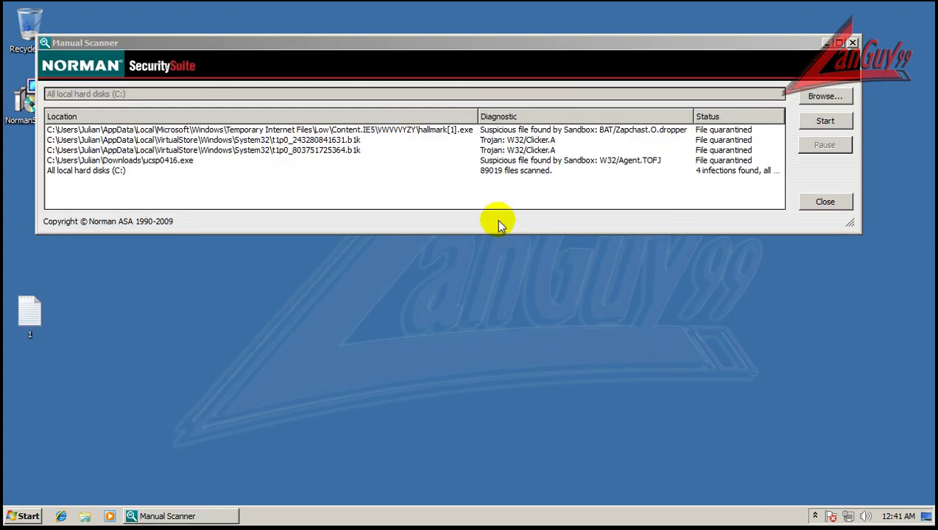
# Review the Manual Scanner's C-drive results showing four quarantined infections, then close the scanner.
pyautogui.moveTo(323, 43); pyautogui.dragTo(324, 75)
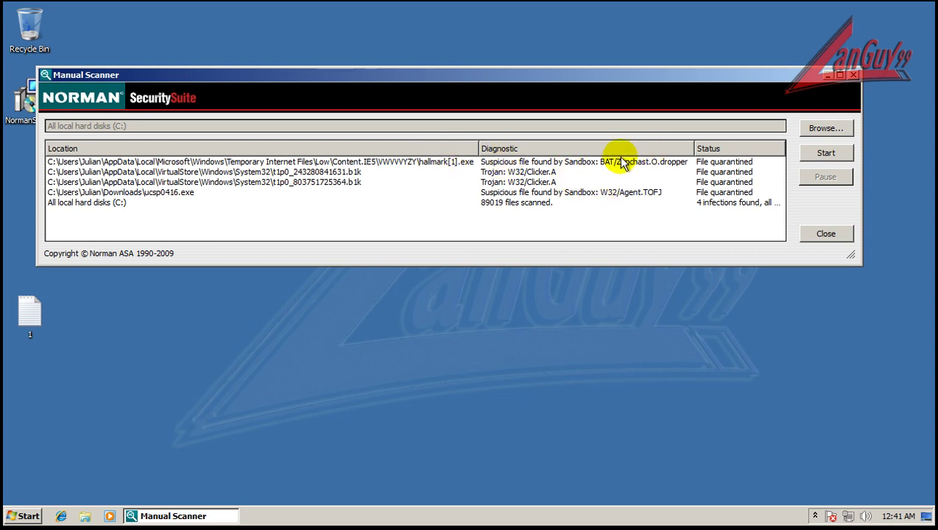
pyautogui.click(828, 233)
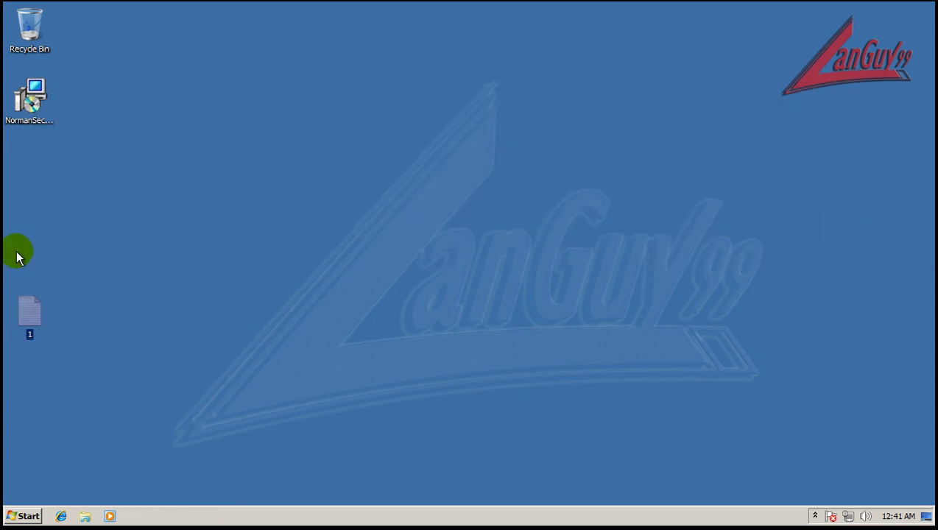
# Show the Malwarebytes quick-scan results listing the four Trojan.Agent detections.
pyautogui.moveTo(27, 163); pyautogui.dragTo(28, 166)
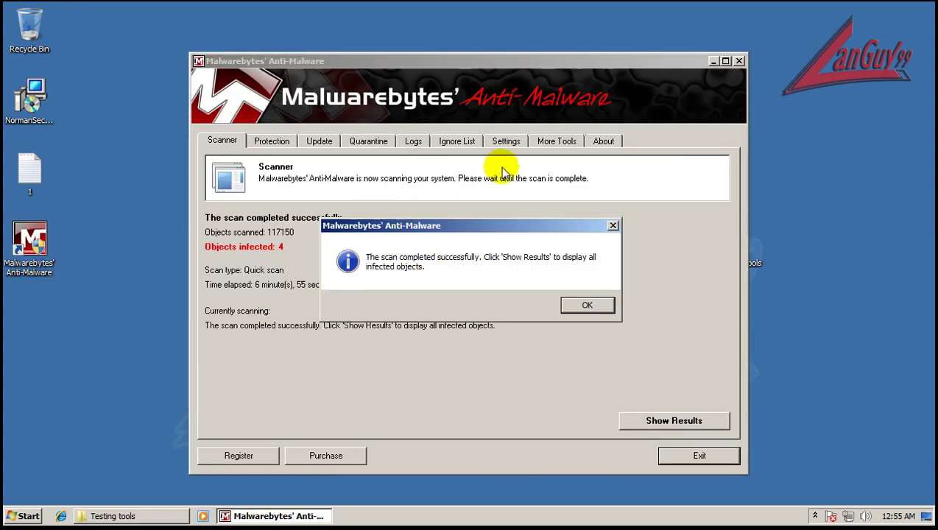
pyautogui.click(587, 306)
pyautogui.click(649, 418)
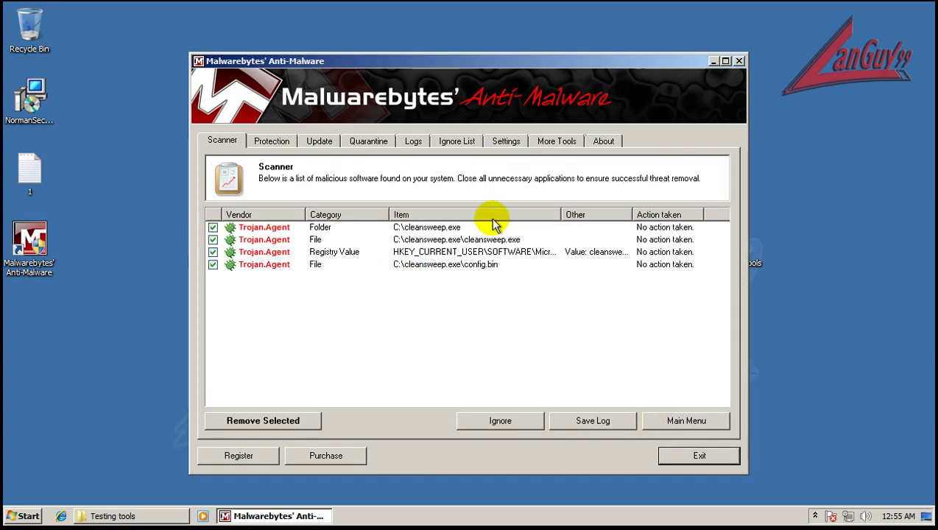
pyautogui.moveTo(306, 214); pyautogui.dragTo(325, 215)
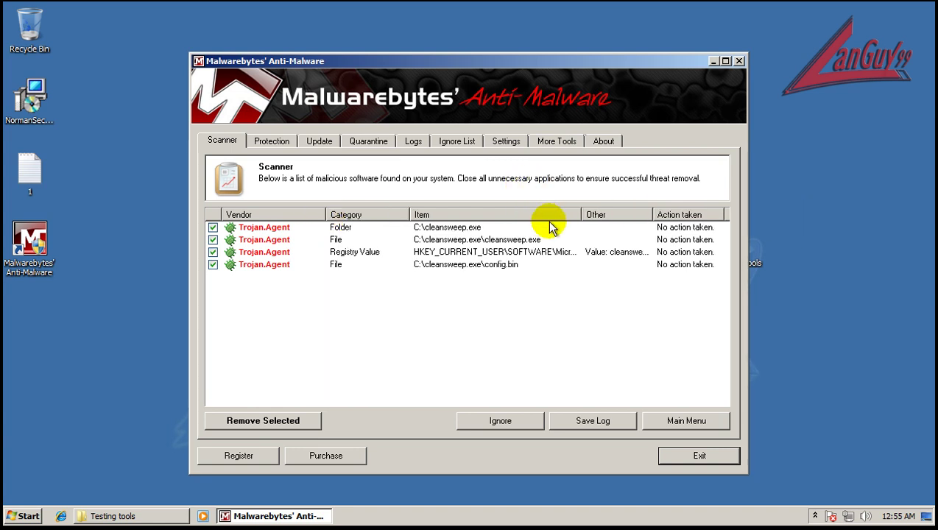
# Inspect the C:\cleansweep.exe folder in Explorer, then close it.
pyautogui.click(38, 518)
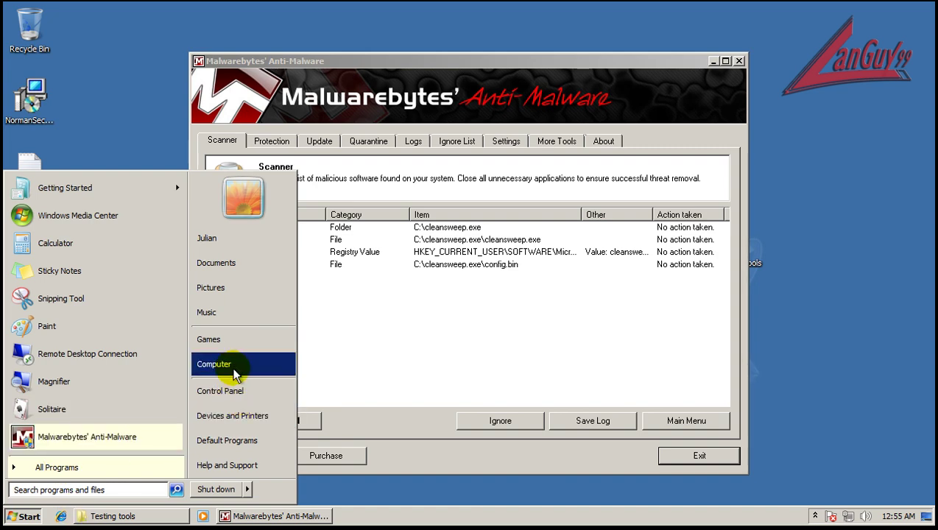
pyautogui.click(232, 372)
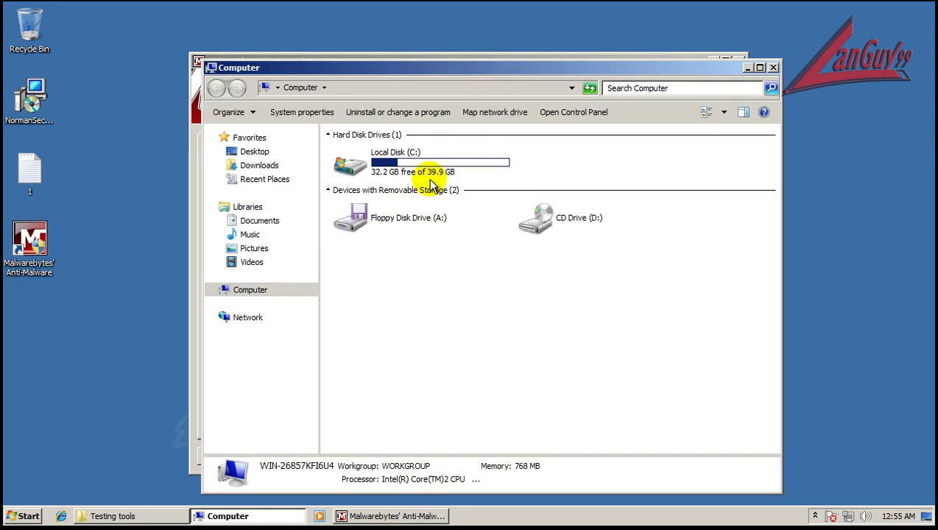
pyautogui.doubleClick(437, 172)
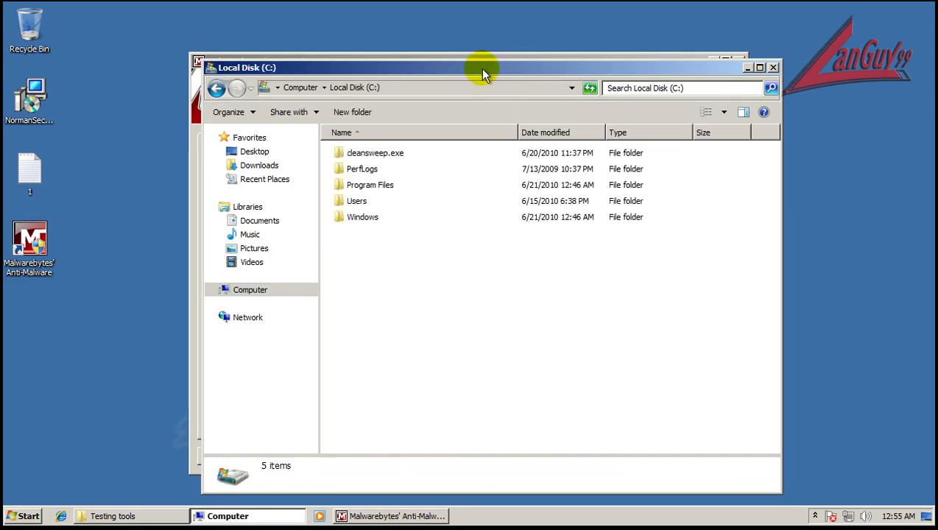
pyautogui.moveTo(483, 72)
pyautogui.mouseDown()
pyautogui.moveTo(671, 88)
pyautogui.moveTo(664, 80)
pyautogui.mouseUp()
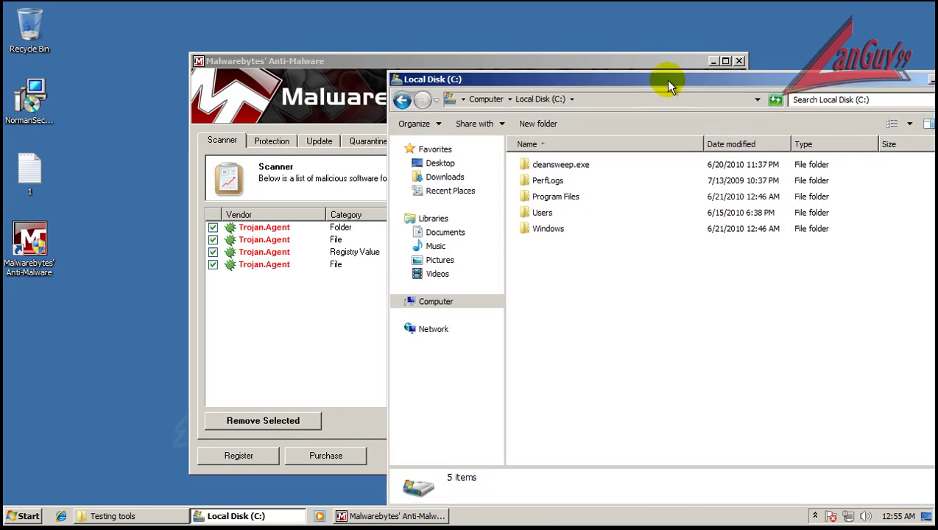
pyautogui.doubleClick(544, 163)
pyautogui.moveTo(773, 78)
pyautogui.mouseDown()
pyautogui.moveTo(678, 315)
pyautogui.moveTo(631, 2)
pyautogui.mouseUp()
pyautogui.click(914, 8)
pyautogui.moveTo(920, 73); pyautogui.dragTo(886, 78)
pyautogui.click(885, 74)
# Remove the four Trojan.Agent items, close the log, decline restarting, and exit Malwarebytes.
pyautogui.click(317, 420)
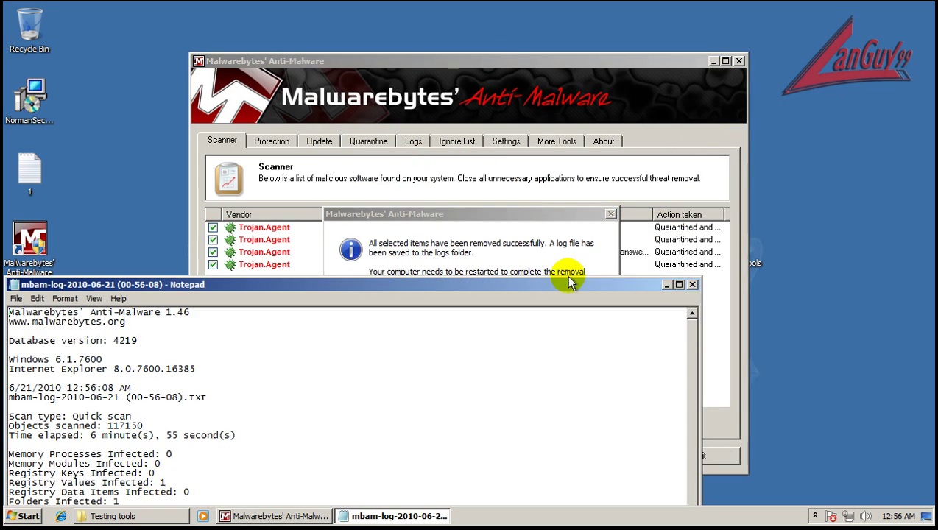
pyautogui.click(693, 285)
pyautogui.click(577, 318)
pyautogui.click(711, 453)
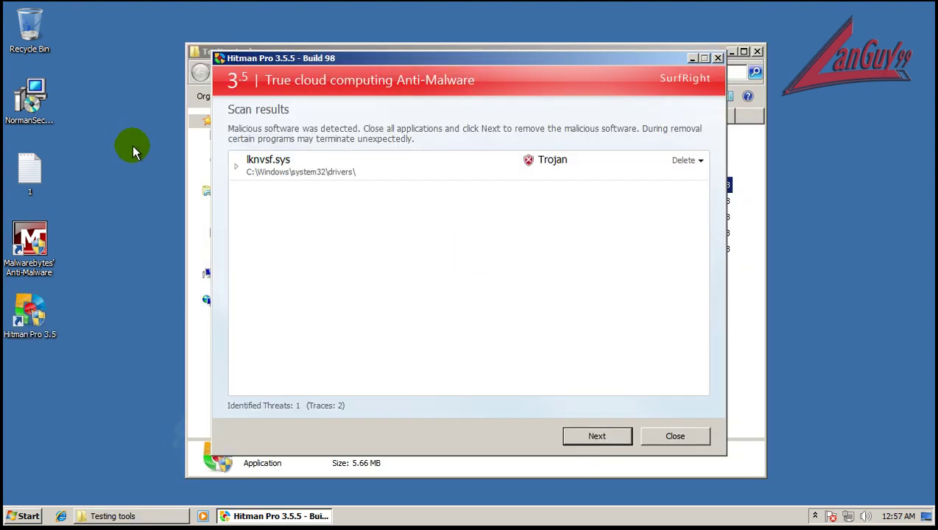
# Expand and collapse the lknvsf.sys trojan row, close Hitman Pro, and close Testing tools.
pyautogui.click(236, 166)
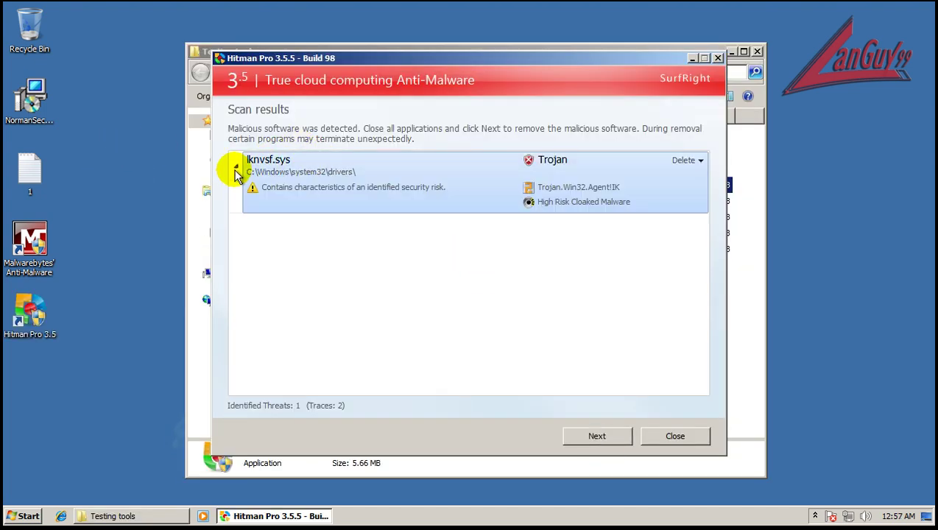
pyautogui.click(237, 169)
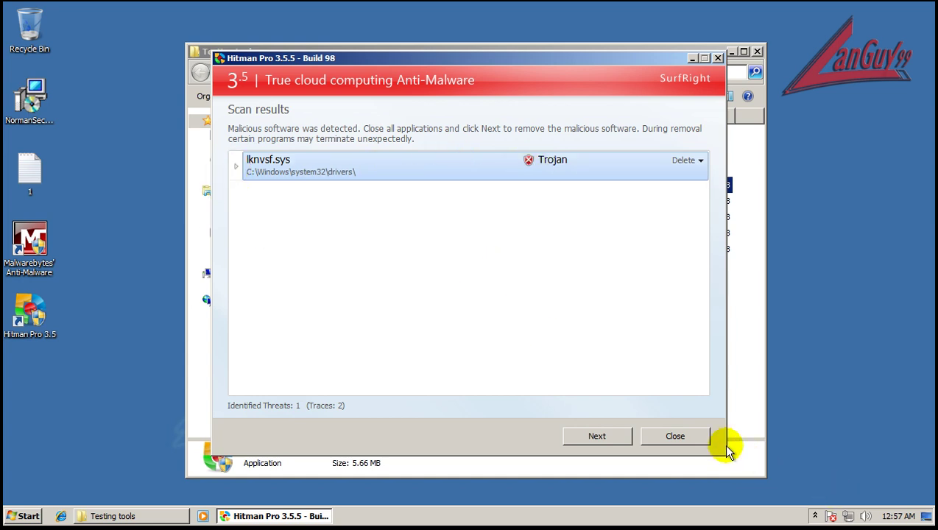
pyautogui.click(676, 437)
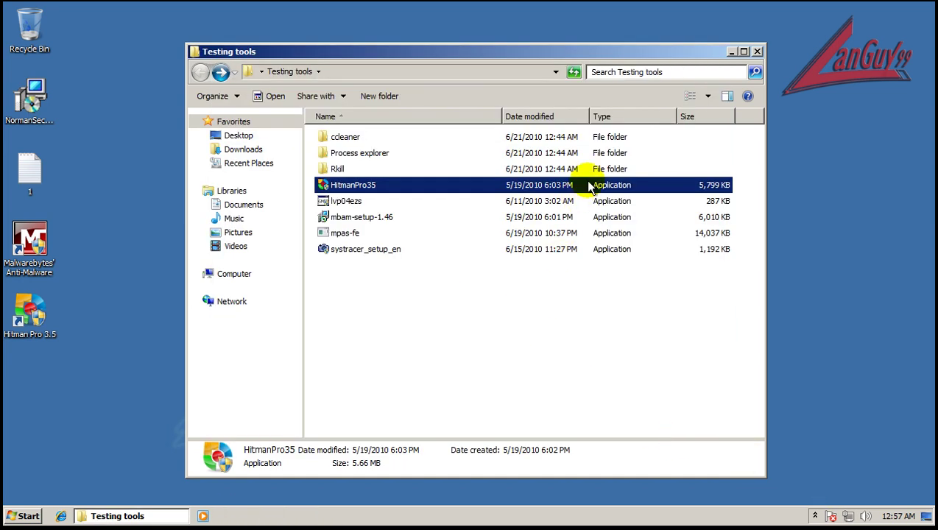
pyautogui.click(756, 52)
# Open Norman's Home status from the tray, then start Task Manager showing all users' processes.
pyautogui.click(815, 517)
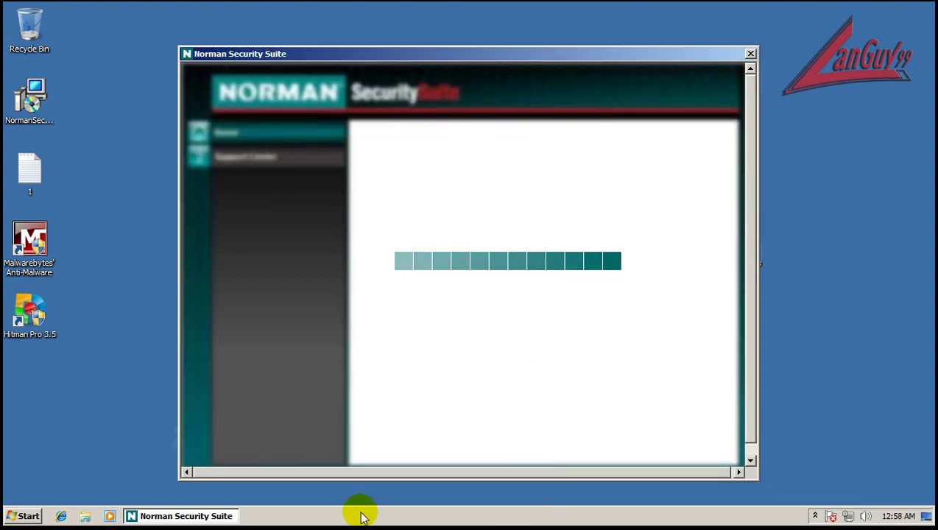
pyautogui.rightClick(474, 511)
pyautogui.click(522, 477)
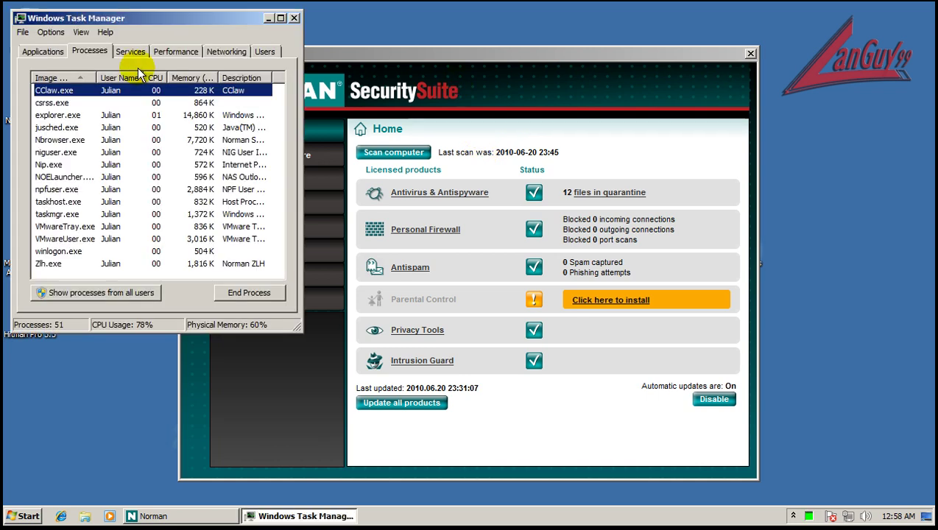
pyautogui.click(124, 292)
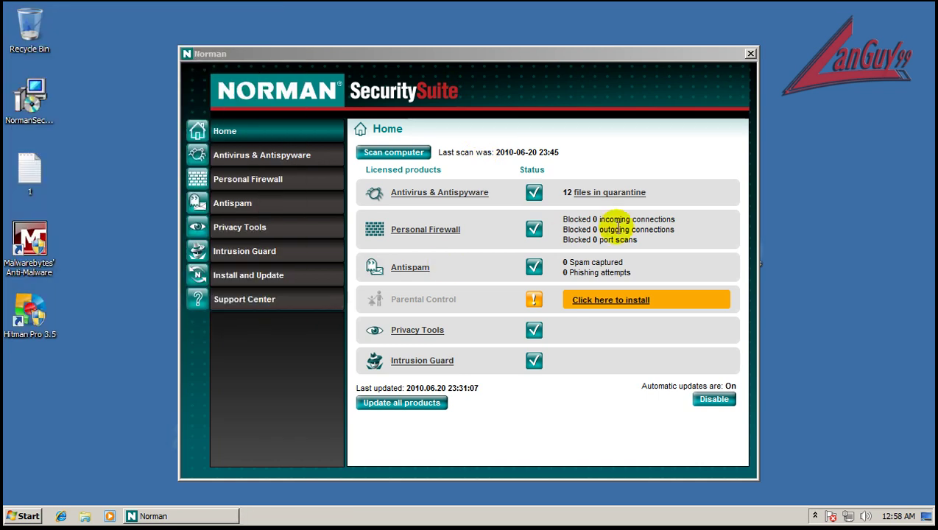
# Enlarge Task Manager, sort processes by a widened Description column, scroll through them, then close it.
pyautogui.click(750, 53)
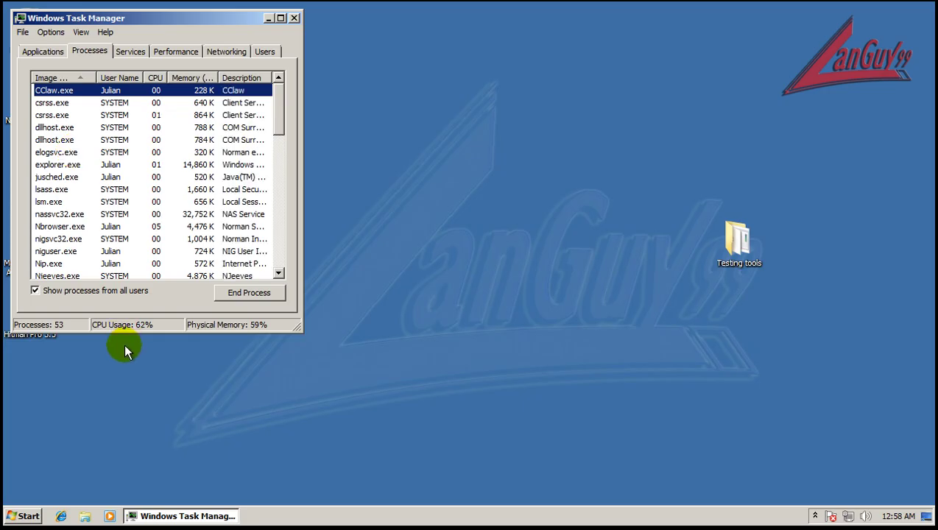
pyautogui.moveTo(297, 328); pyautogui.dragTo(489, 425)
pyautogui.moveTo(273, 78); pyautogui.dragTo(383, 77)
pyautogui.click(353, 77)
pyautogui.scroll(-5, 317, 93)
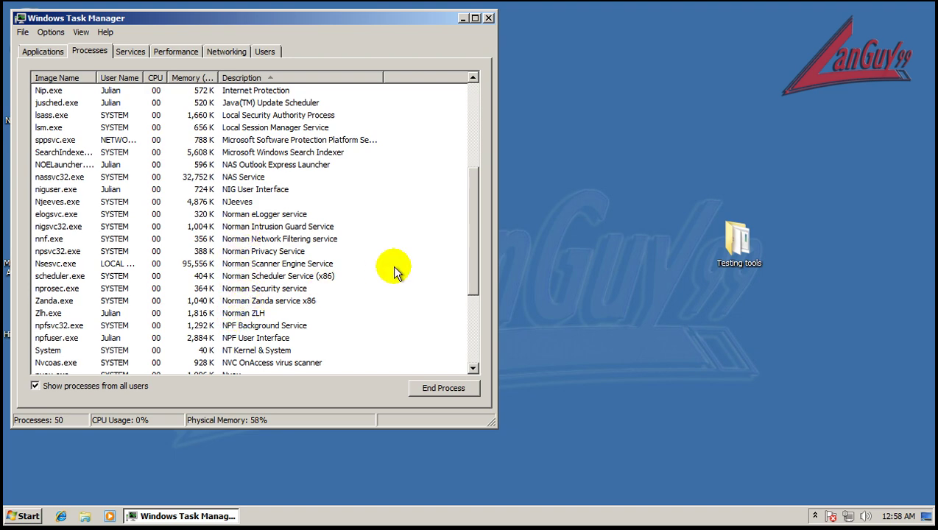
pyautogui.moveTo(479, 229)
pyautogui.mouseDown()
pyautogui.moveTo(494, 145)
pyautogui.moveTo(473, 217)
pyautogui.mouseUp()
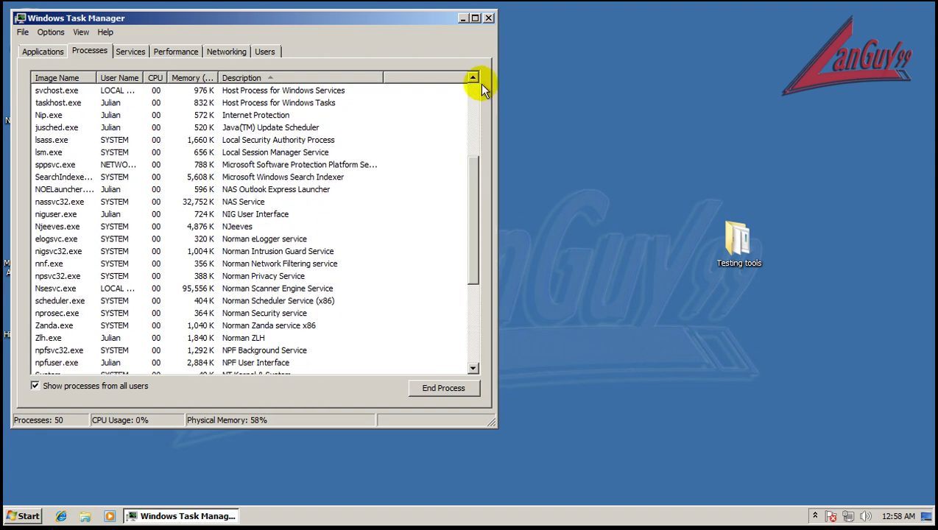
pyautogui.click(488, 18)
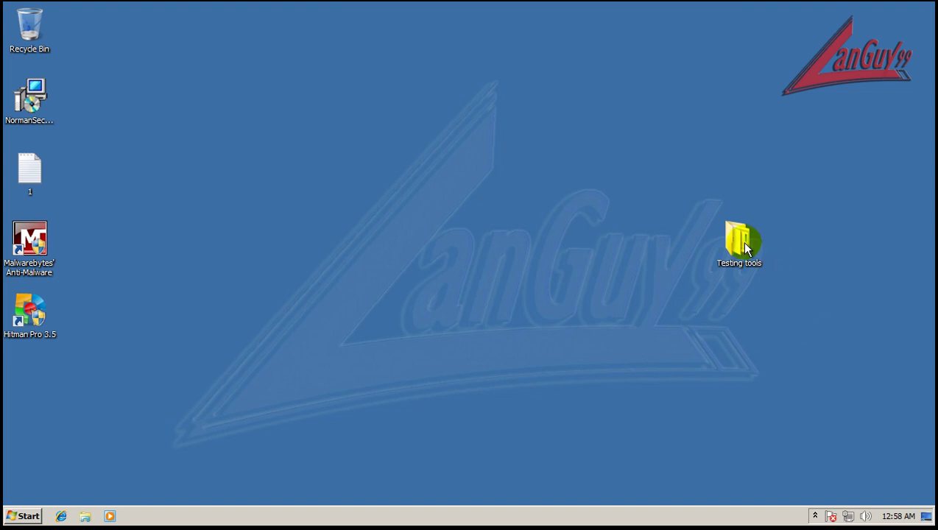
# Drag the Testing tools folder into the left desktop icon column and check the hidden tray icons.
pyautogui.moveTo(20, 371); pyautogui.dragTo(21, 373)
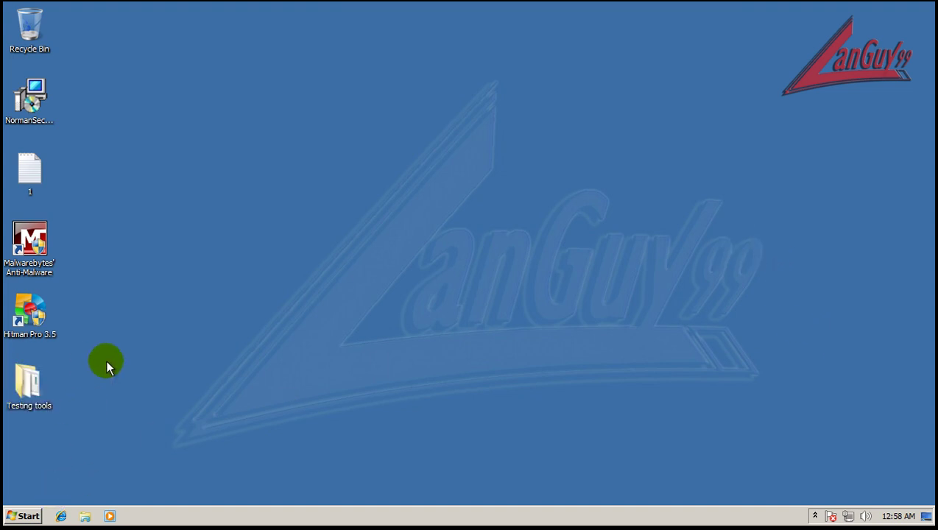
pyautogui.click(815, 518)
pyautogui.click(816, 518)
pyautogui.moveTo(131, 344); pyautogui.dragTo(378, 448)
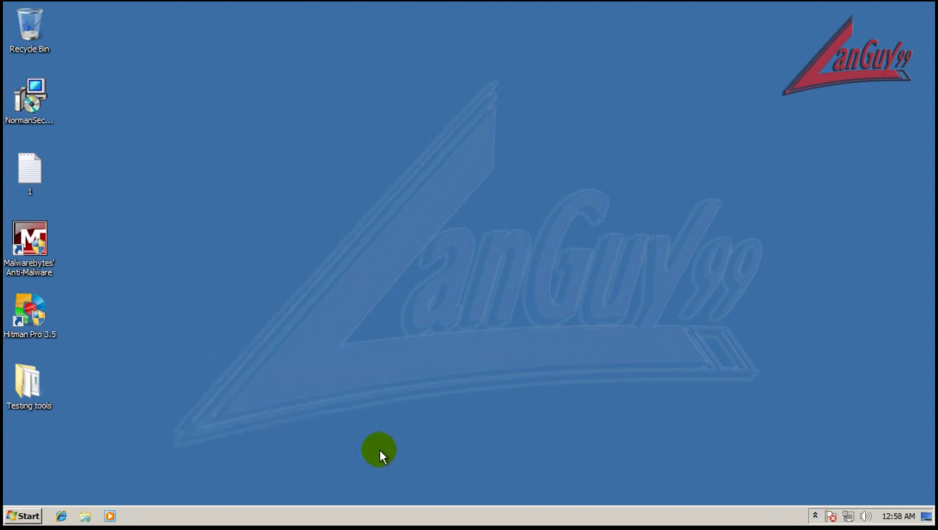